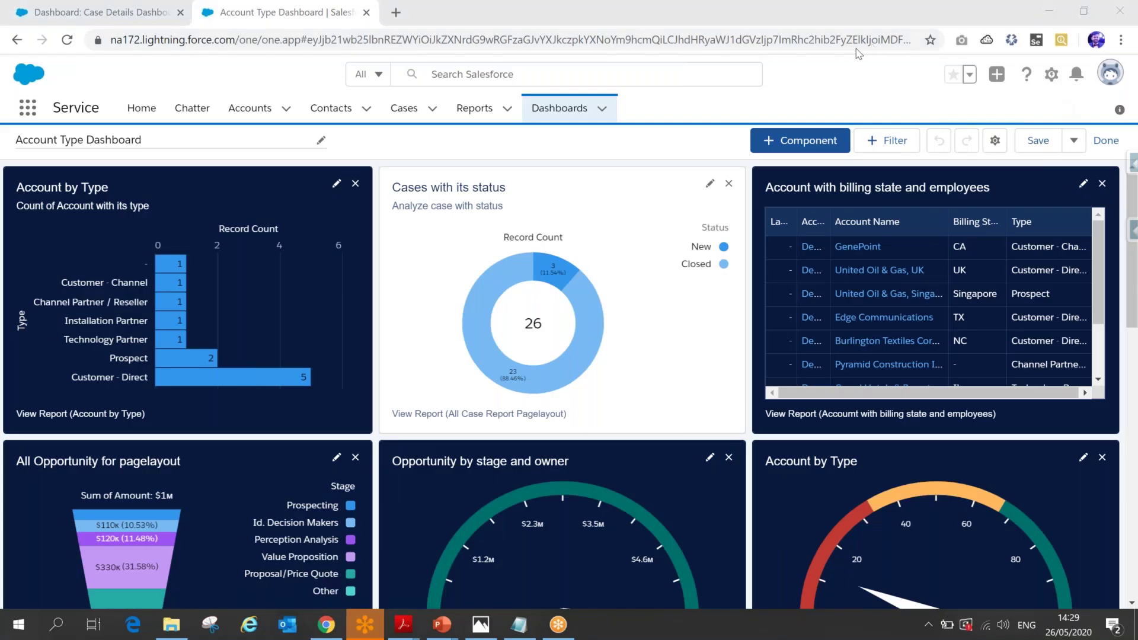
Exit edit mode on the Account Type Dashboard and switch to the dynamic dashboard PowerPoint slide show.
{"action": "left_click", "coordinate": [1106, 141]}
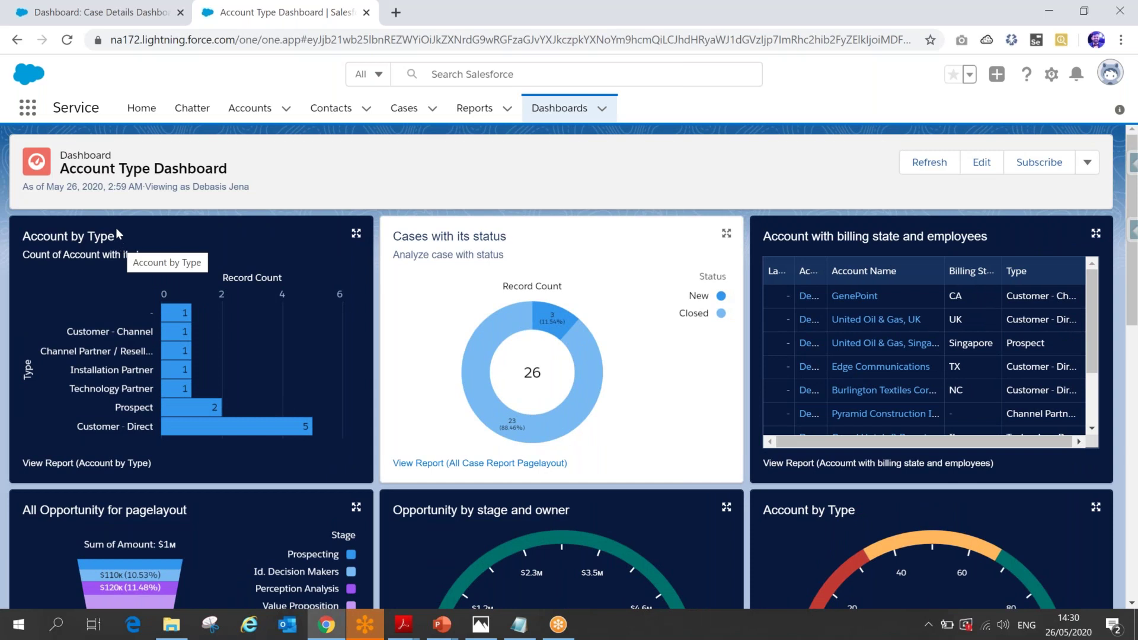
{"action": "left_click_drag", "start_coordinate": [192, 186], "coordinate": [255, 199]}
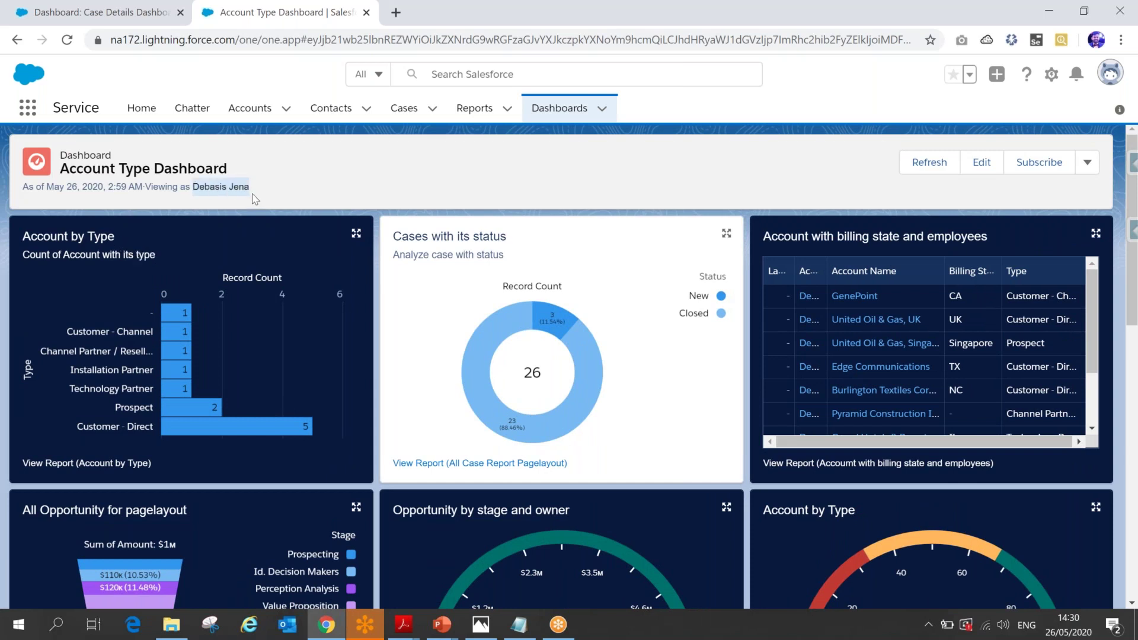
{"action": "left_click", "coordinate": [449, 628]}
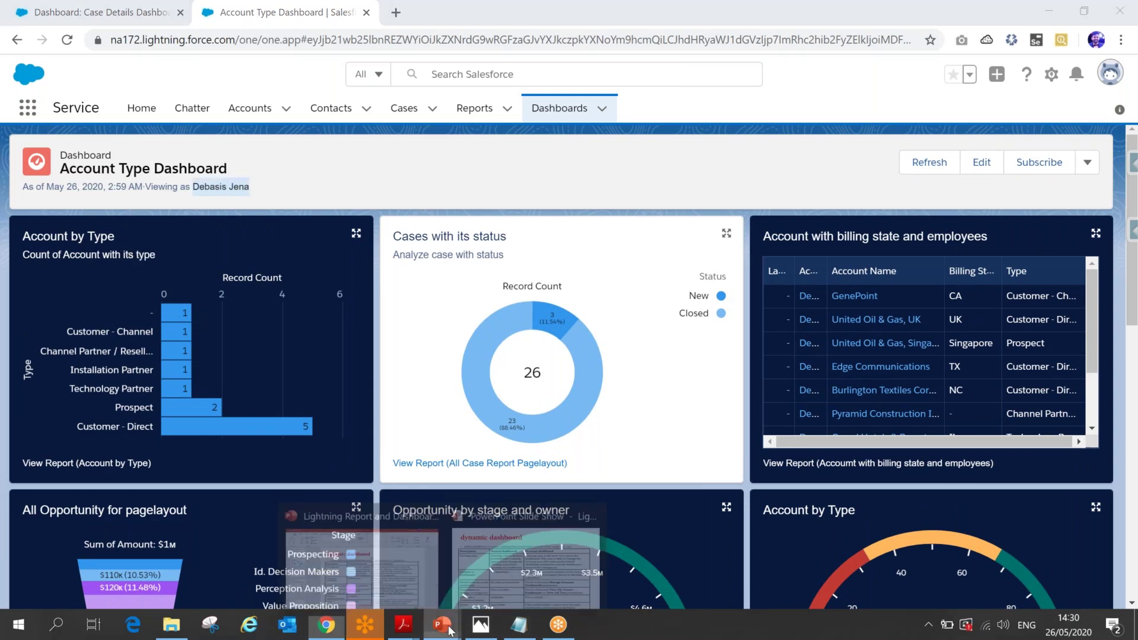
{"action": "left_click", "coordinate": [525, 561]}
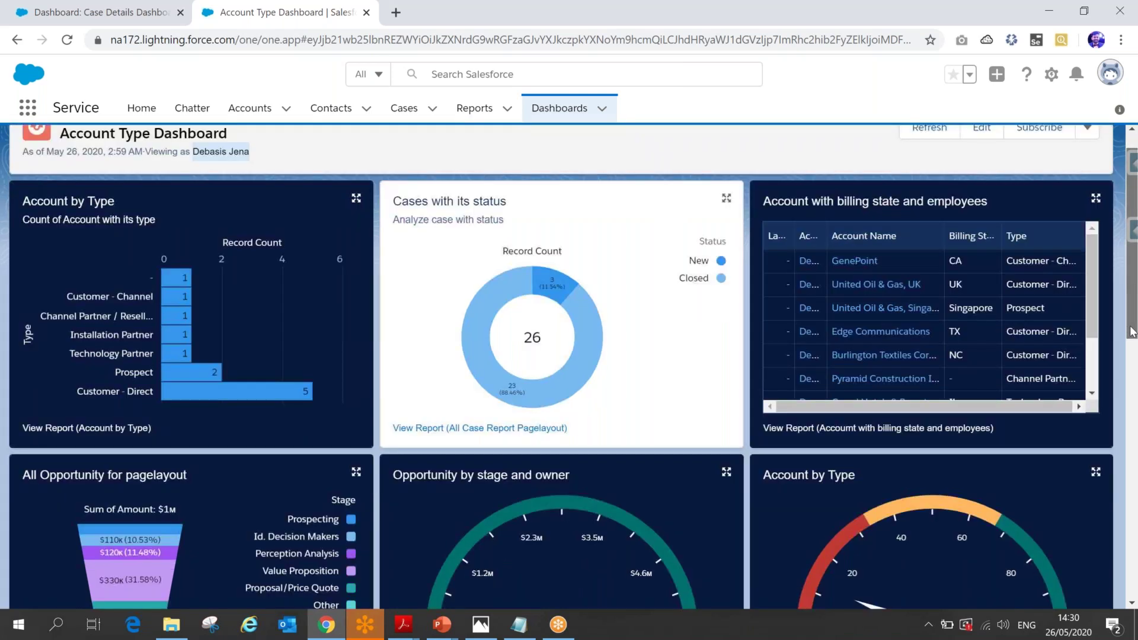
{"action": "left_click_drag", "start_coordinate": [1132, 312], "coordinate": [1133, 367]}
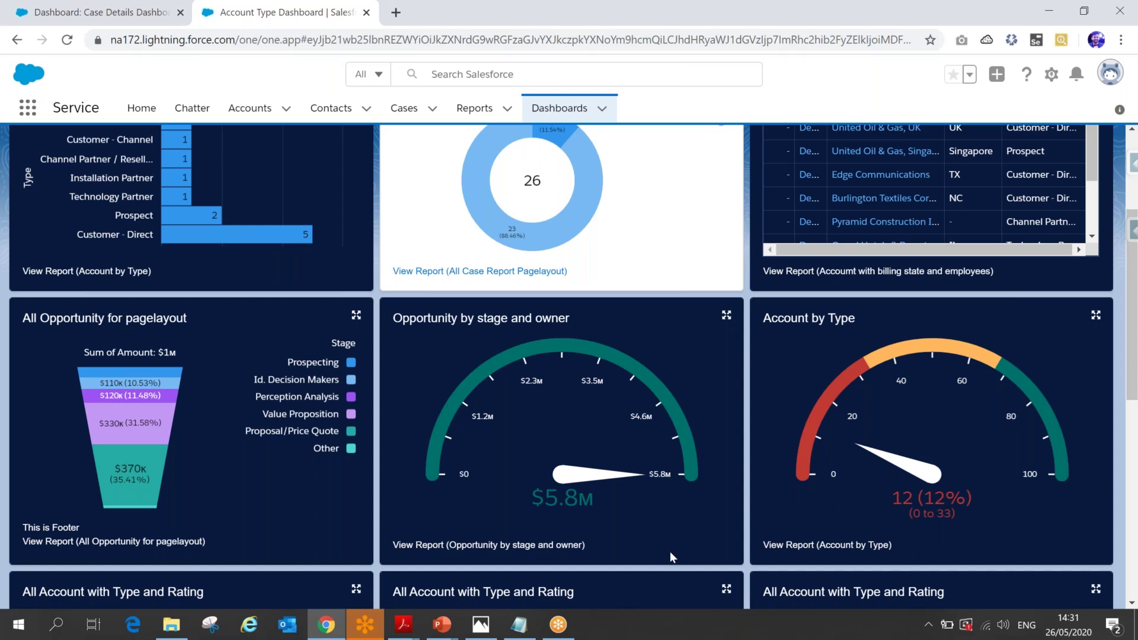
{"action": "mouse_move", "coordinate": [444, 627]}
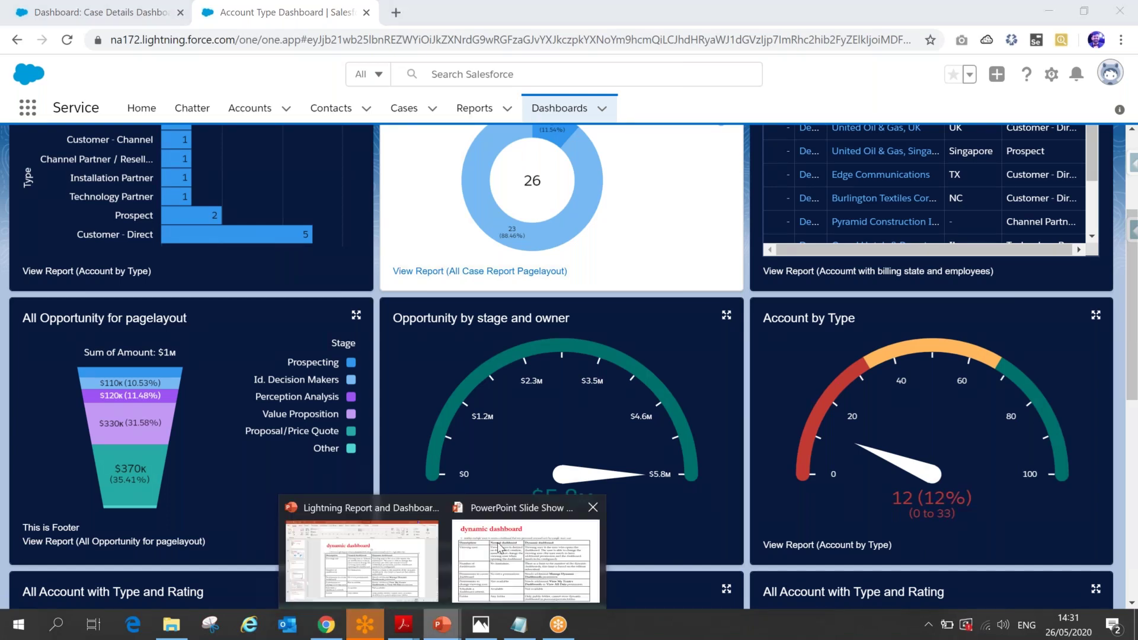
{"action": "left_click", "coordinate": [523, 575]}
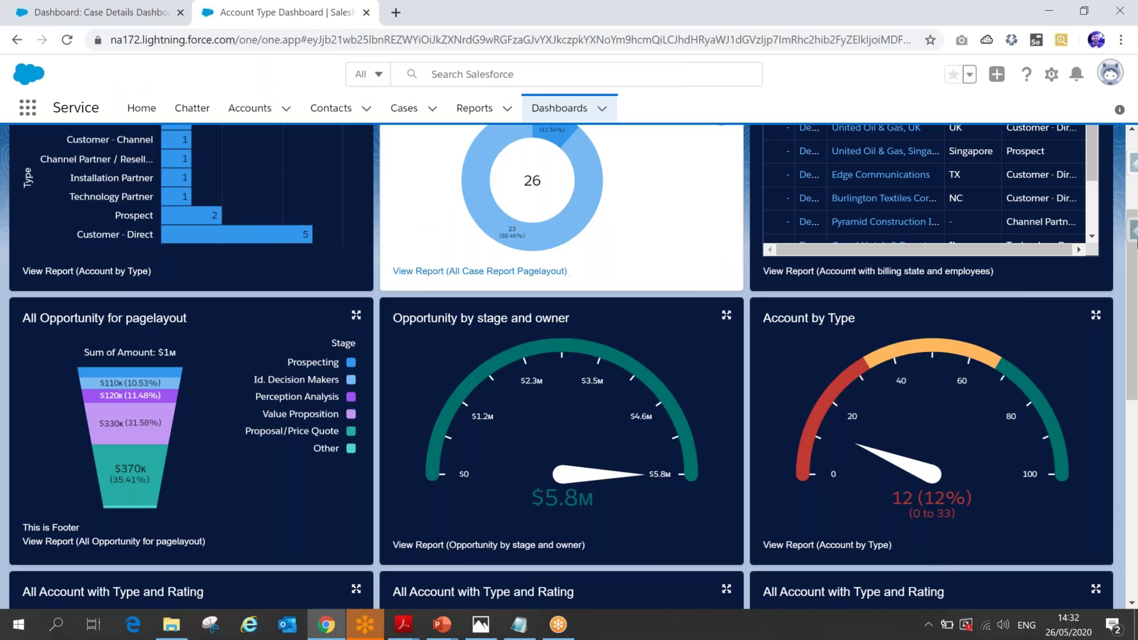
{"action": "scroll", "coordinate": [1132, 299], "scroll_direction": "up", "scroll_amount": 3}
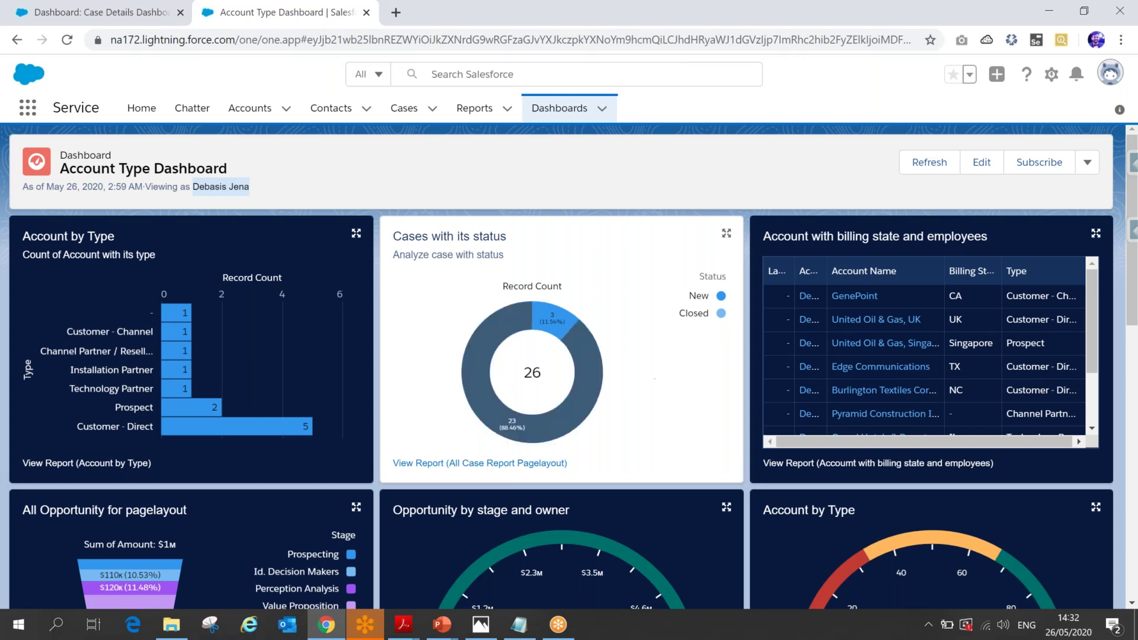
Put the Account Type Dashboard into edit mode and open its Properties dialog.
{"action": "mouse_move", "coordinate": [234, 428]}
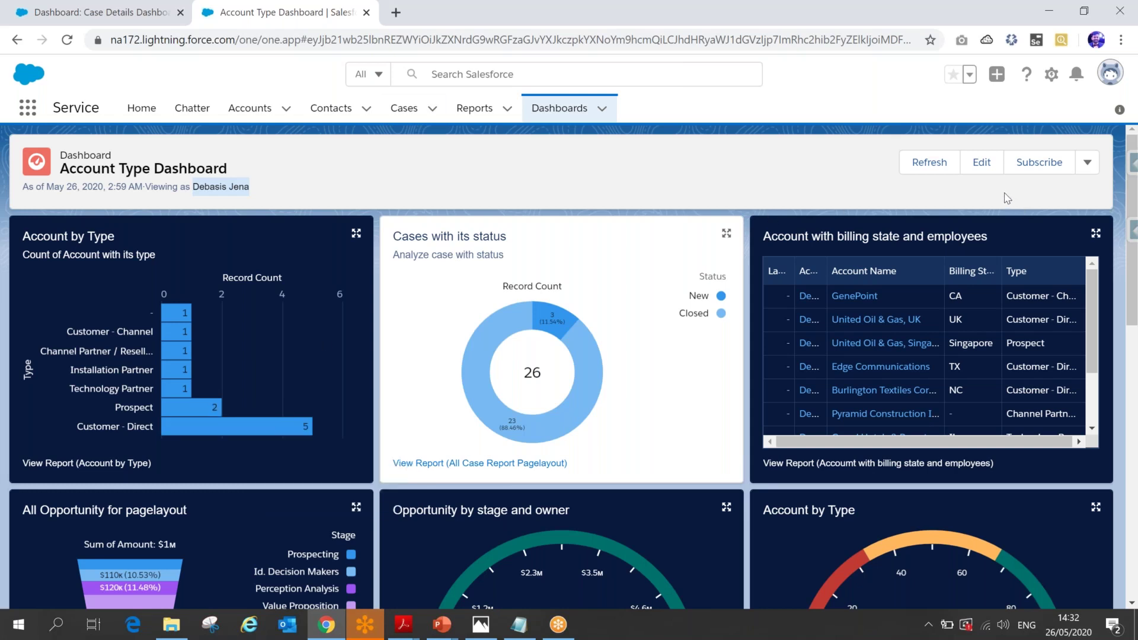
{"action": "left_click", "coordinate": [975, 169]}
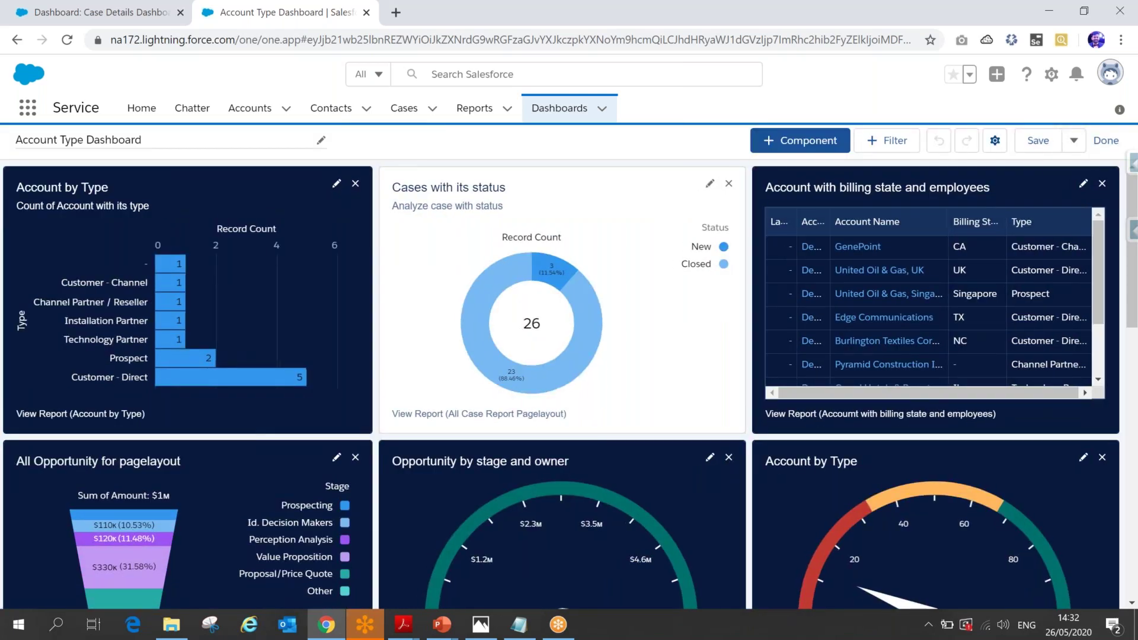
{"action": "left_click", "coordinate": [996, 141]}
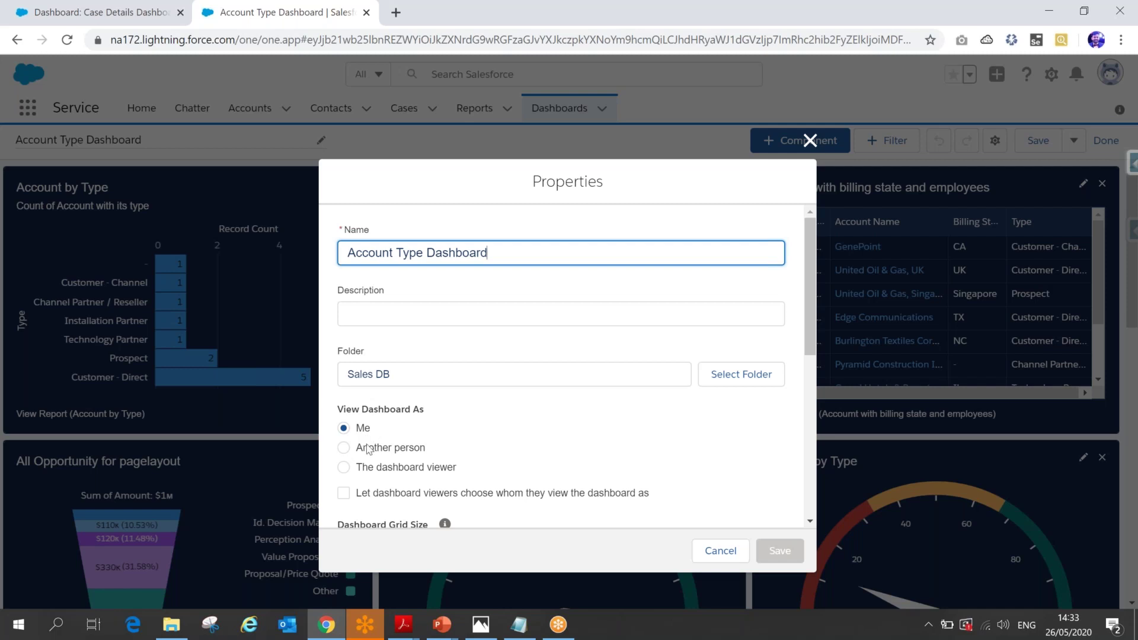
Set View Dashboard As to Another person and pick a user to run as.
{"action": "left_click", "coordinate": [348, 450]}
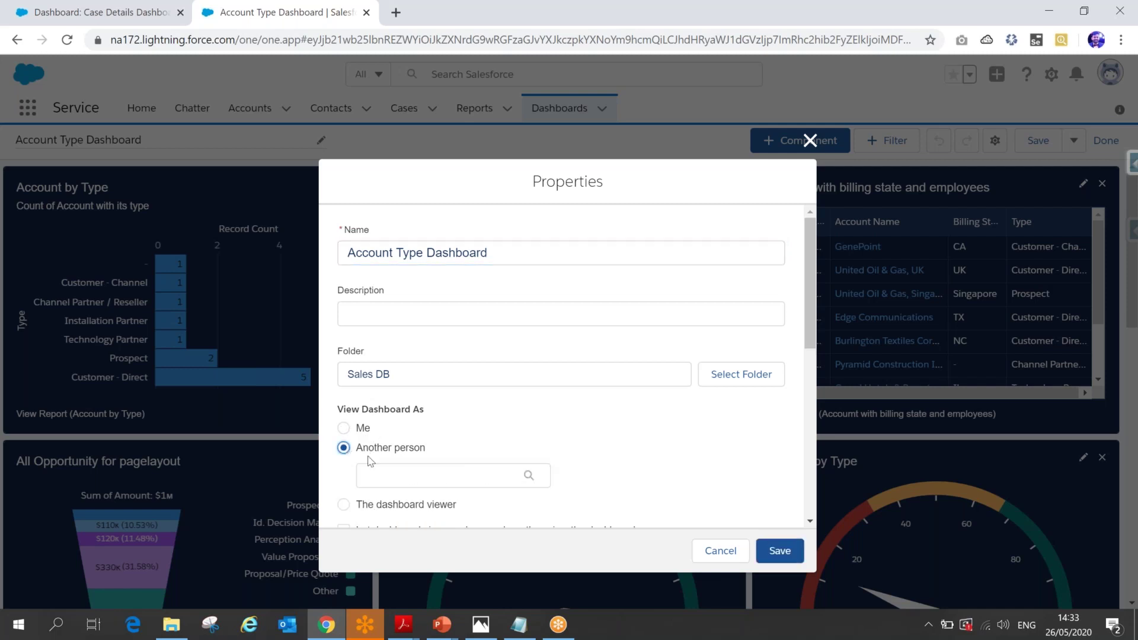
{"action": "left_click", "coordinate": [404, 475]}
{"action": "left_click", "coordinate": [405, 510]}
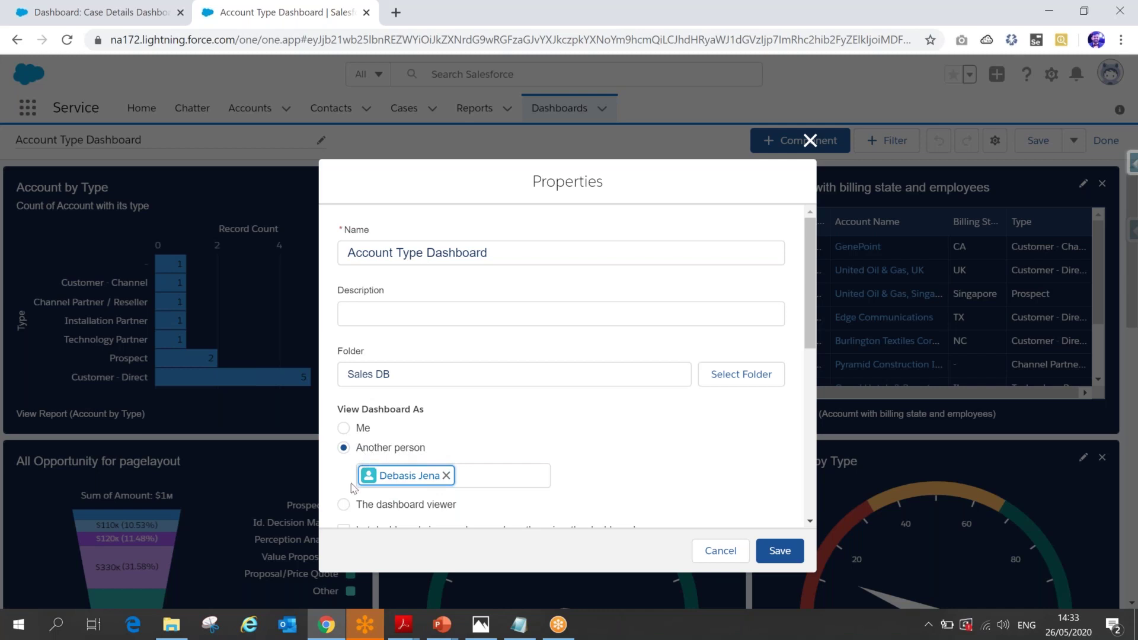
Try Me and Another person, then settle on The dashboard viewer with viewers choosing.
{"action": "left_click", "coordinate": [344, 506]}
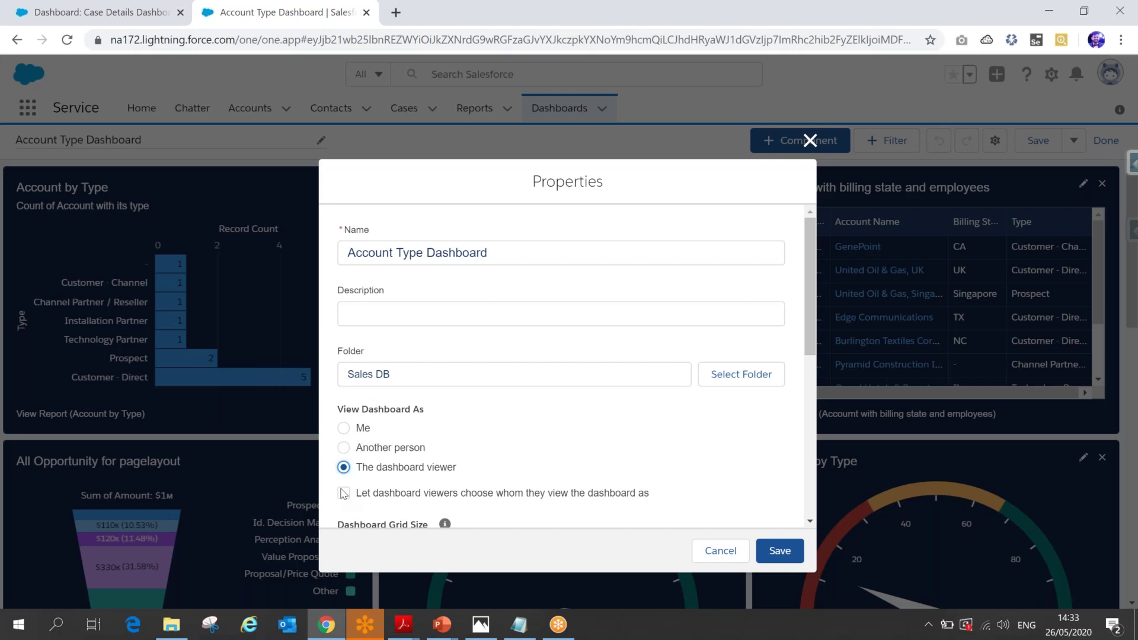
{"action": "left_click", "coordinate": [343, 428]}
{"action": "left_click", "coordinate": [344, 448]}
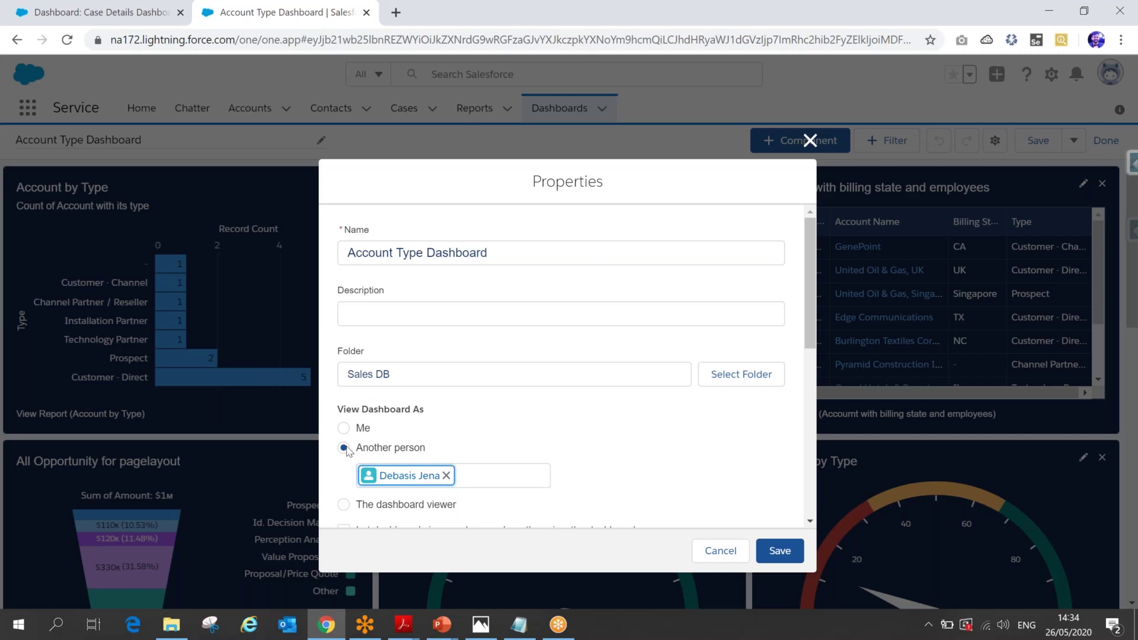
{"action": "left_click", "coordinate": [344, 504]}
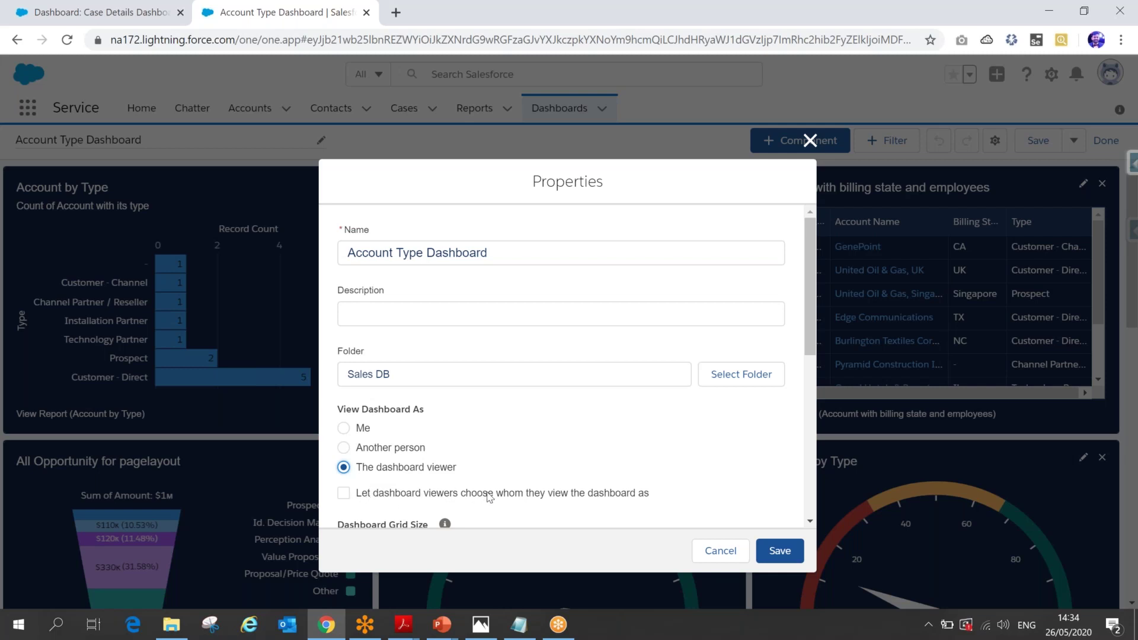
{"action": "left_click", "coordinate": [348, 498]}
Cancel the properties, reopen them, tick the viewers-choose option and save the dashboard viewer settings.
{"action": "left_click", "coordinate": [697, 555]}
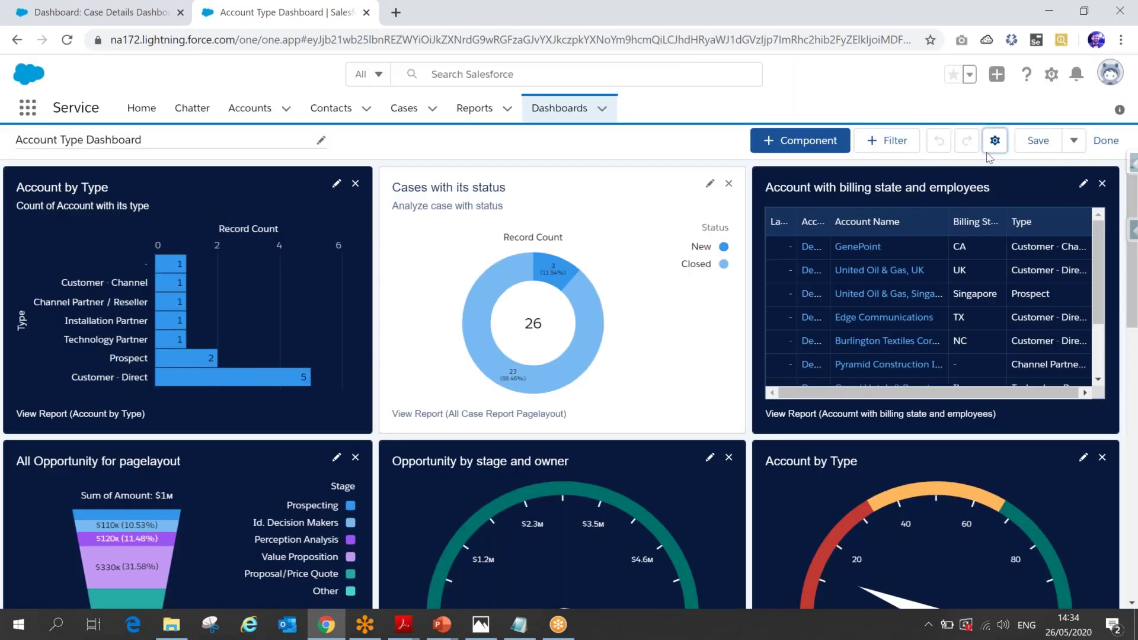
{"action": "left_click", "coordinate": [995, 141]}
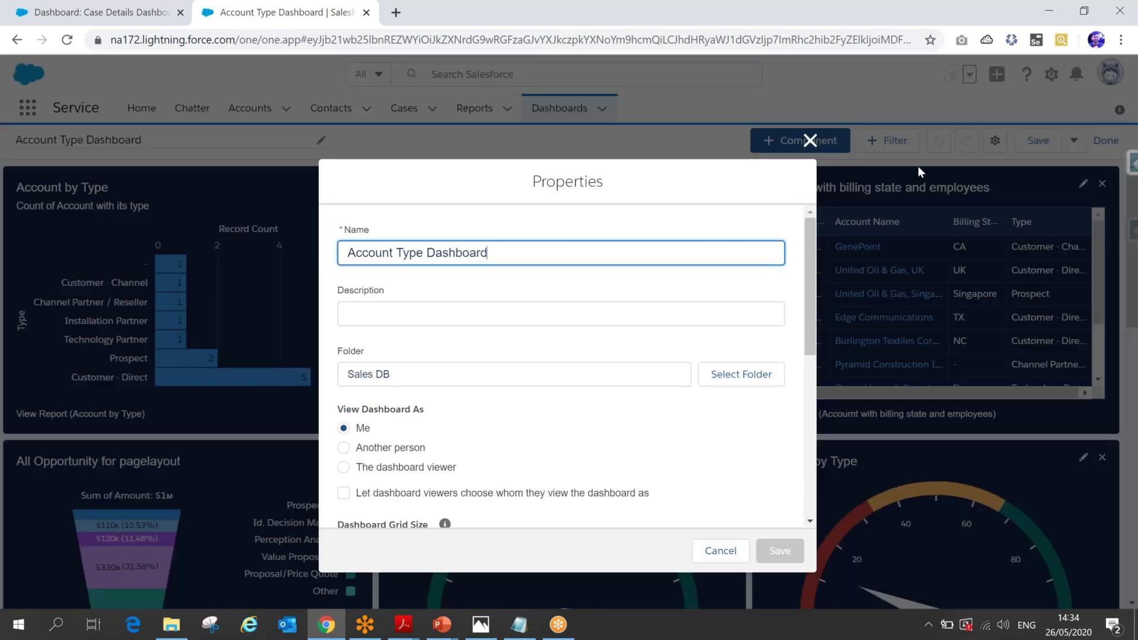
{"action": "left_click", "coordinate": [345, 495]}
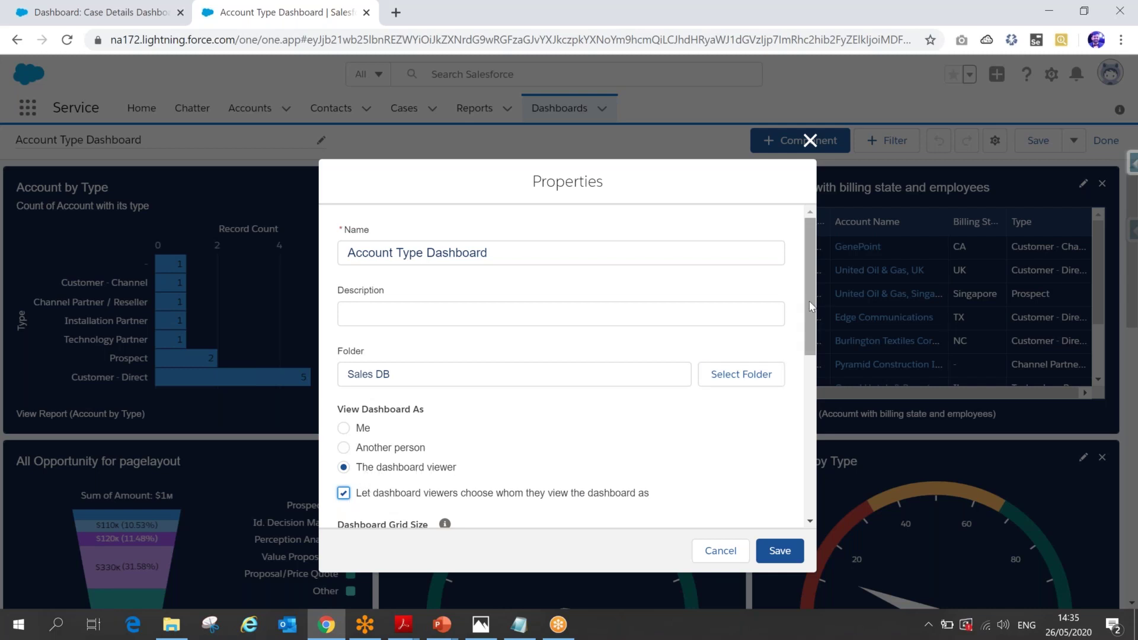
{"action": "left_click_drag", "start_coordinate": [808, 304], "coordinate": [807, 353]}
{"action": "scroll", "coordinate": [808, 361], "scroll_direction": "down", "scroll_amount": 2}
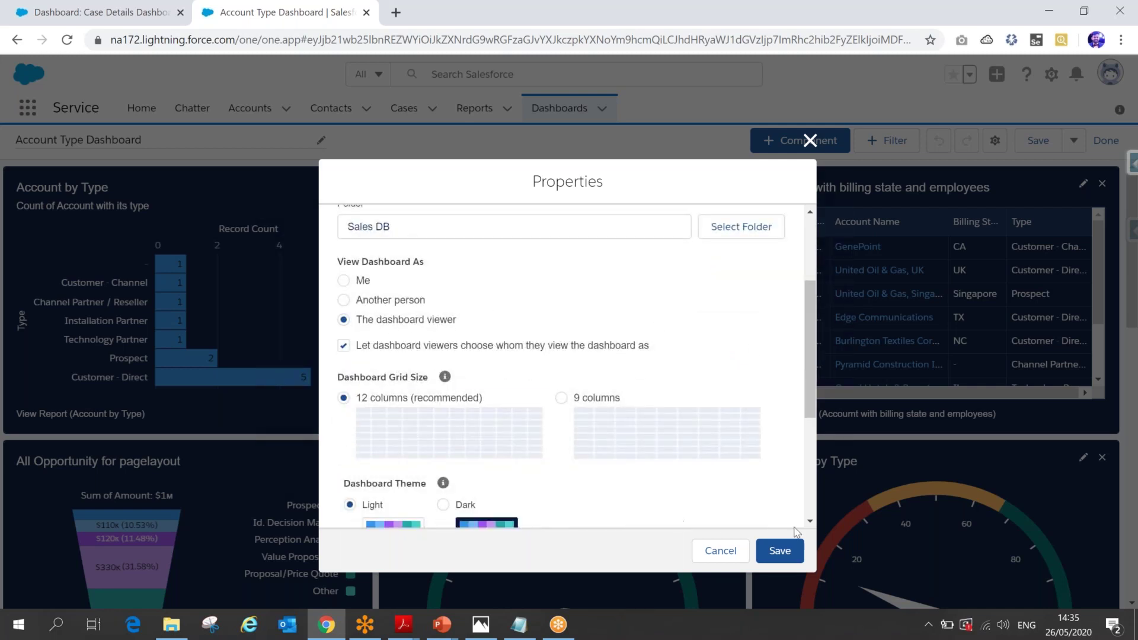
{"action": "left_click", "coordinate": [780, 551]}
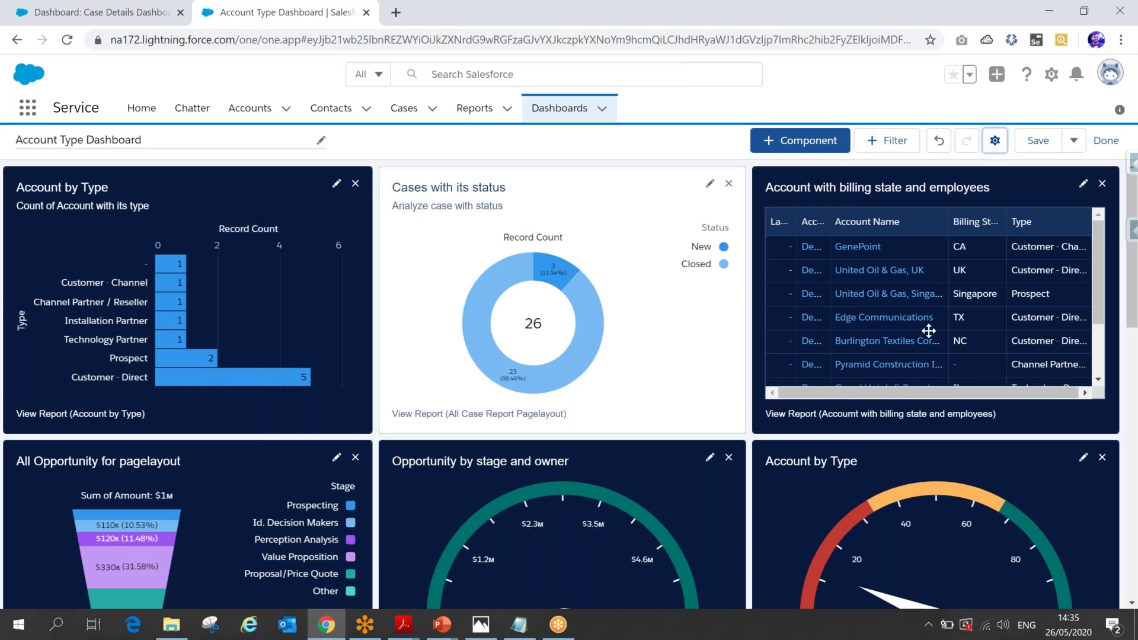
Save the dashboard, leave edit mode, dismiss the confirmation and select the 'Viewing as' line.
{"action": "left_click", "coordinate": [1044, 143]}
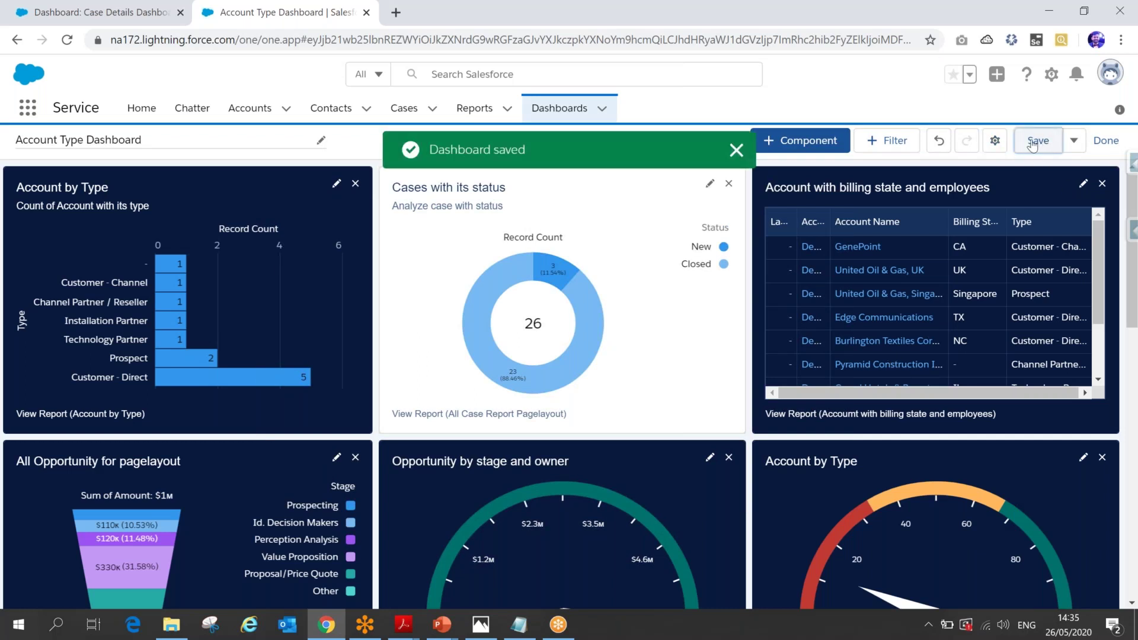
{"action": "left_click", "coordinate": [1112, 141]}
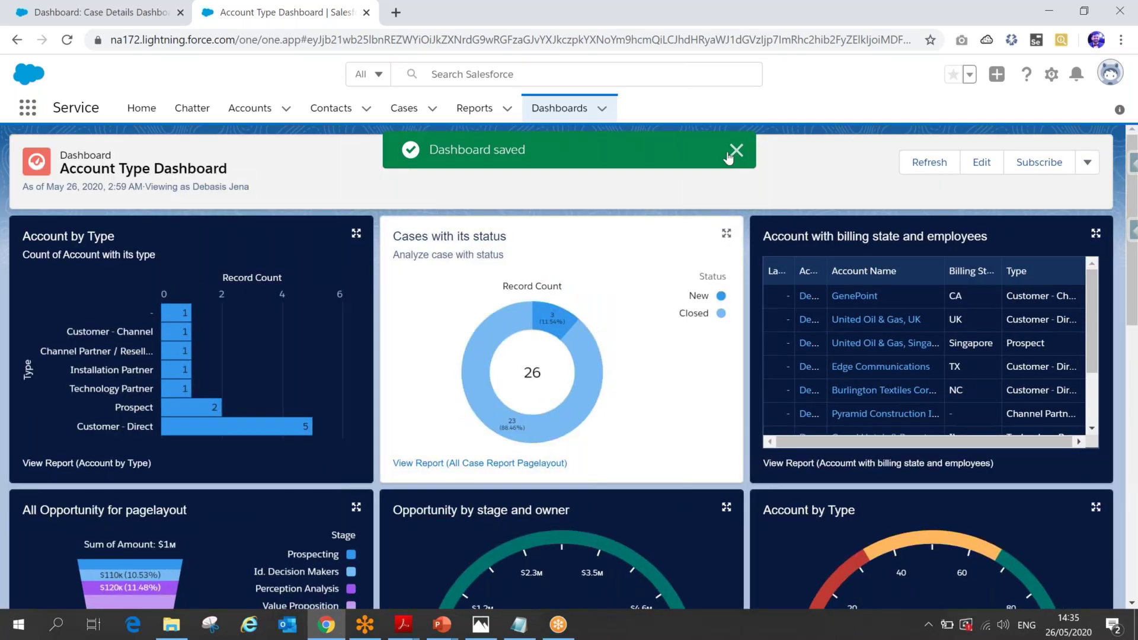
{"action": "left_click", "coordinate": [728, 156]}
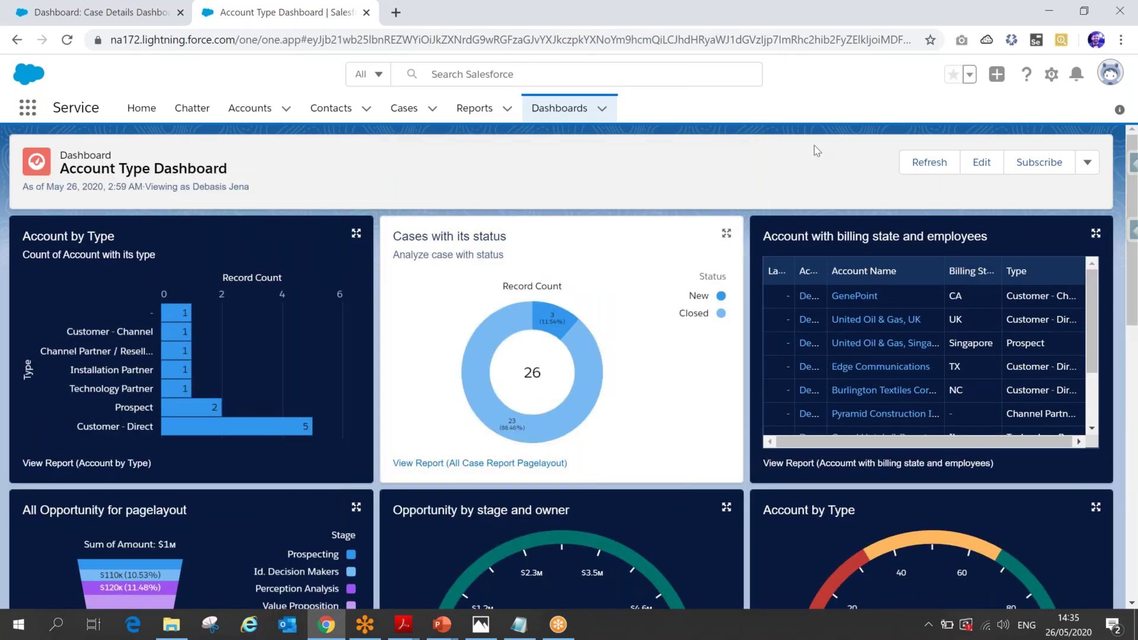
{"action": "left_click", "coordinate": [1087, 164]}
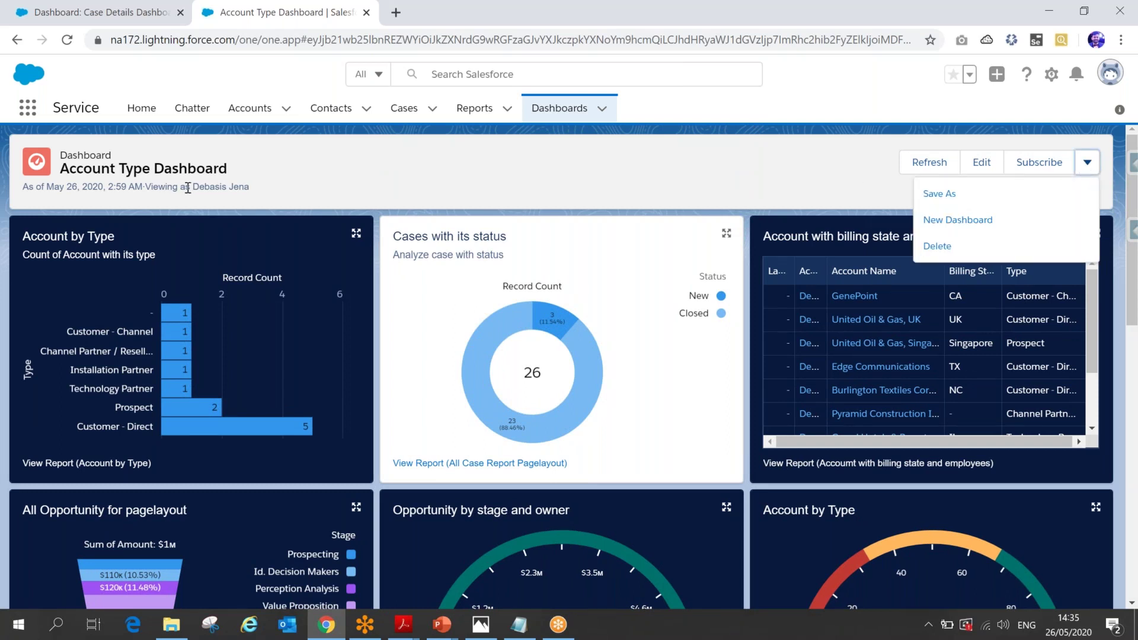
{"action": "left_click", "coordinate": [227, 189]}
{"action": "triple_click", "coordinate": [227, 189]}
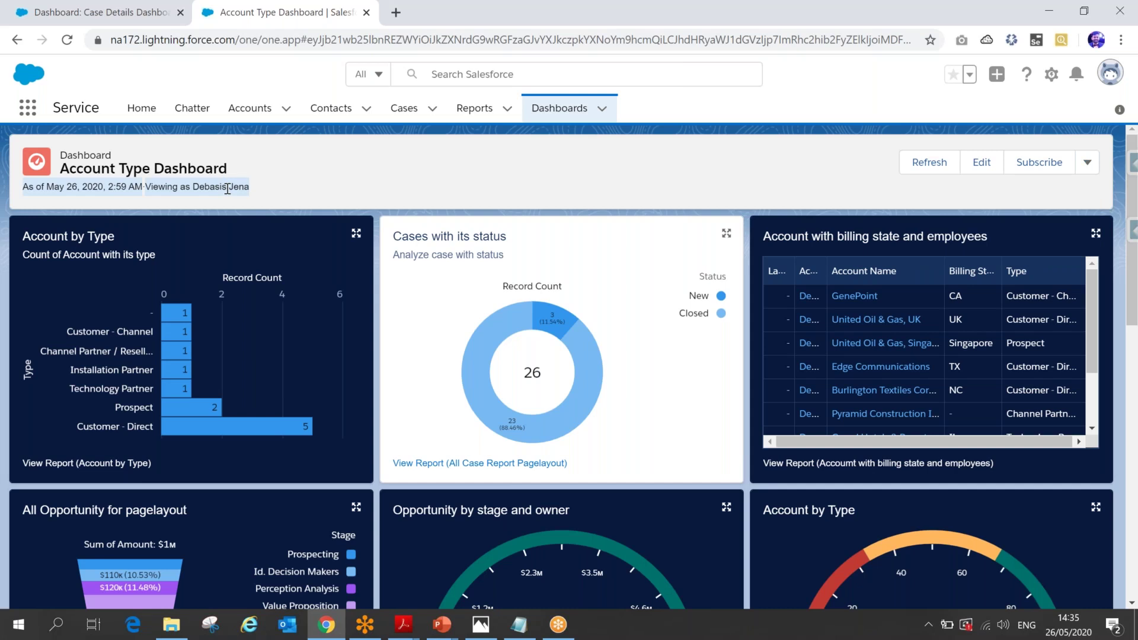
Find Profiles in Setup via Quick Find 'profi', filter by S, and open System Administrator.
{"action": "left_click", "coordinate": [95, 14]}
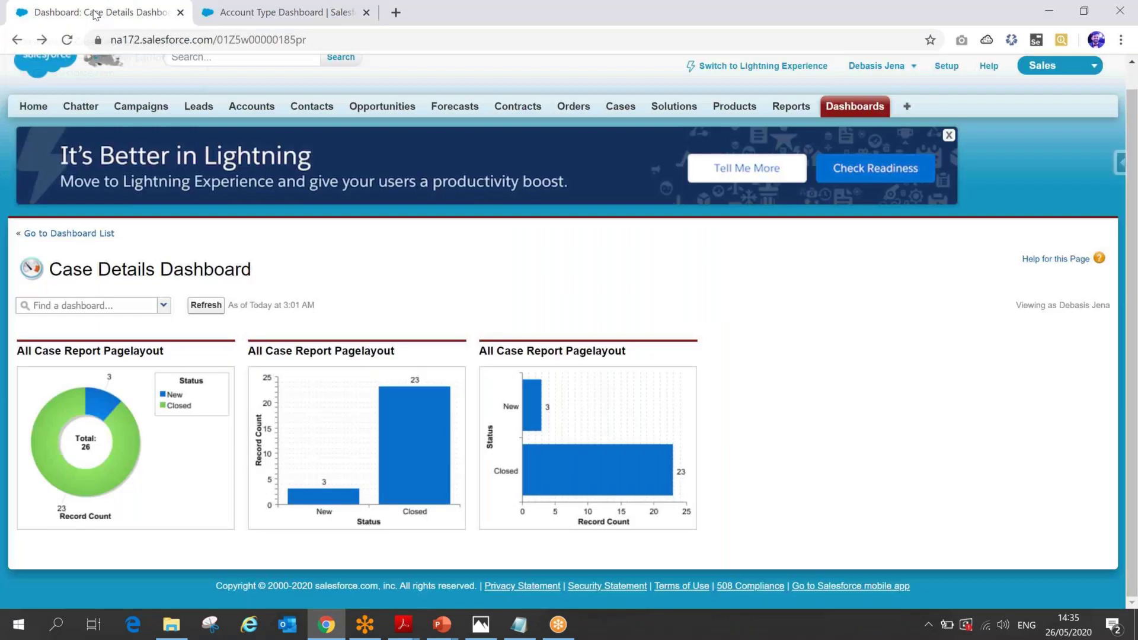
{"action": "left_click", "coordinate": [947, 66]}
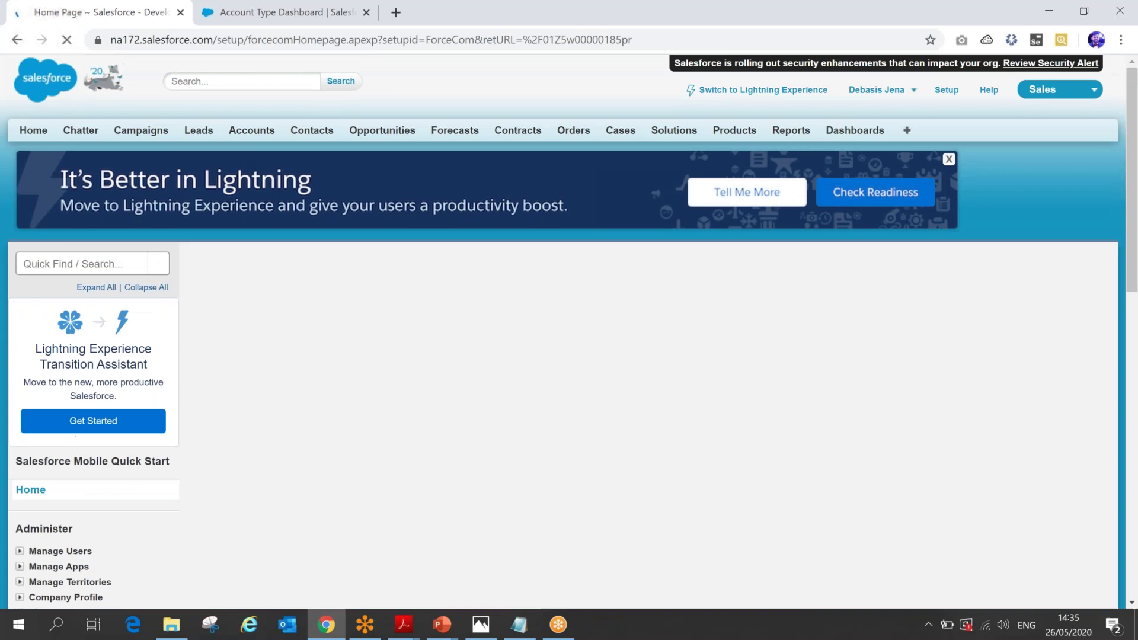
{"action": "type", "text": "pr"}
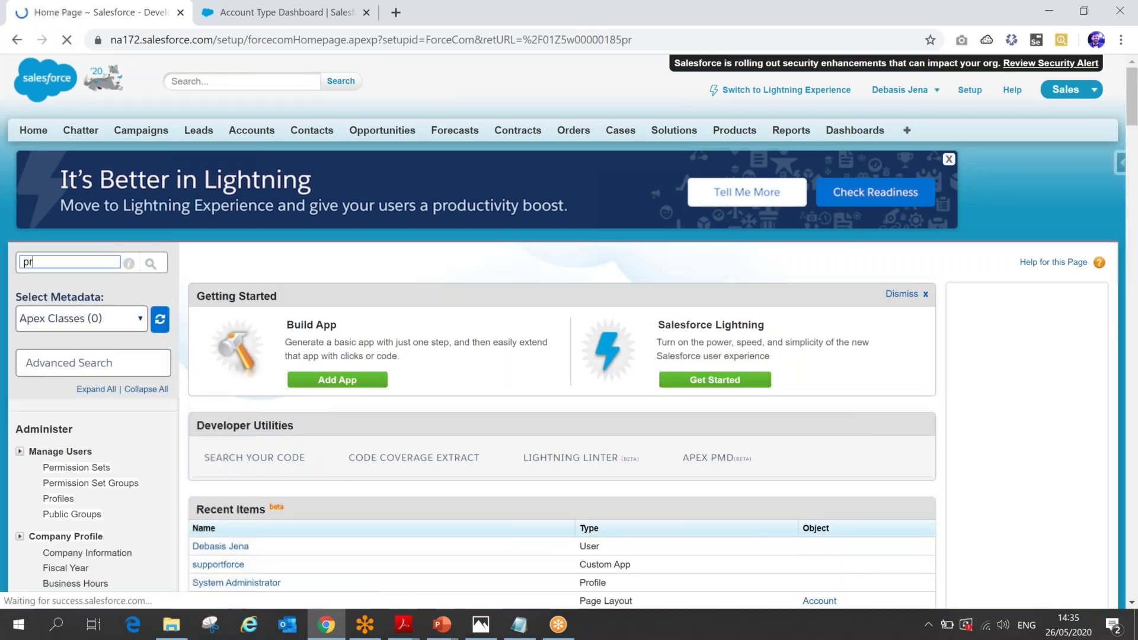
{"action": "type", "text": "ofi"}
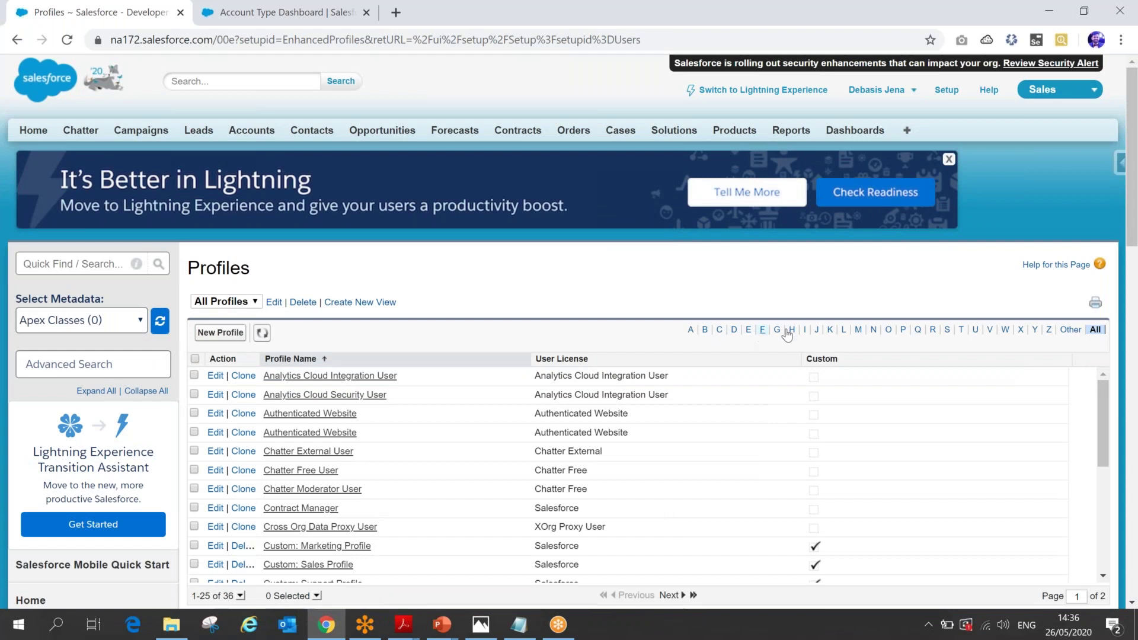
{"action": "left_click", "coordinate": [946, 330]}
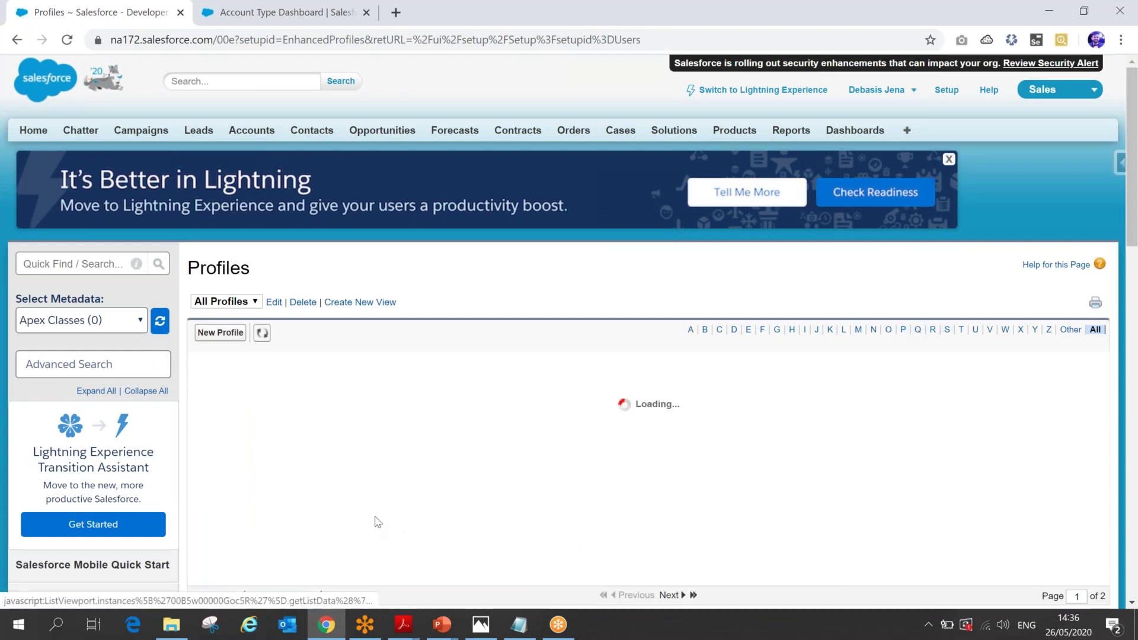
{"action": "left_click", "coordinate": [288, 453]}
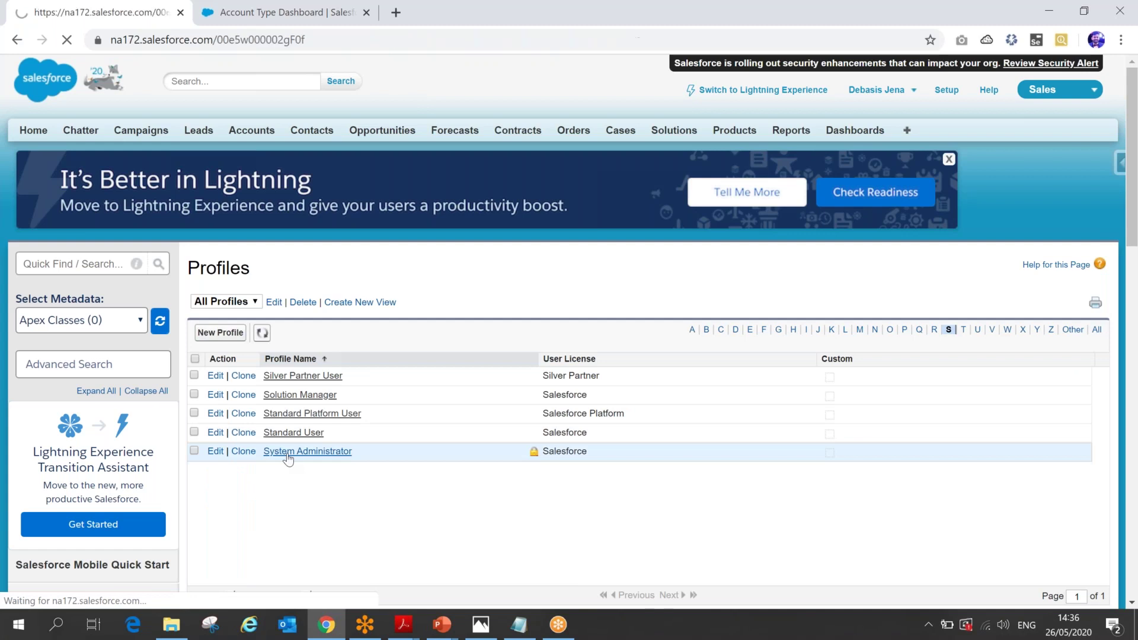
{"action": "key", "text": "ctrl+f"}
Search the profile for 'dyna' and 'view my t' to confirm both dashboard permissions, then return to the dashboard.
{"action": "type", "text": "d"}
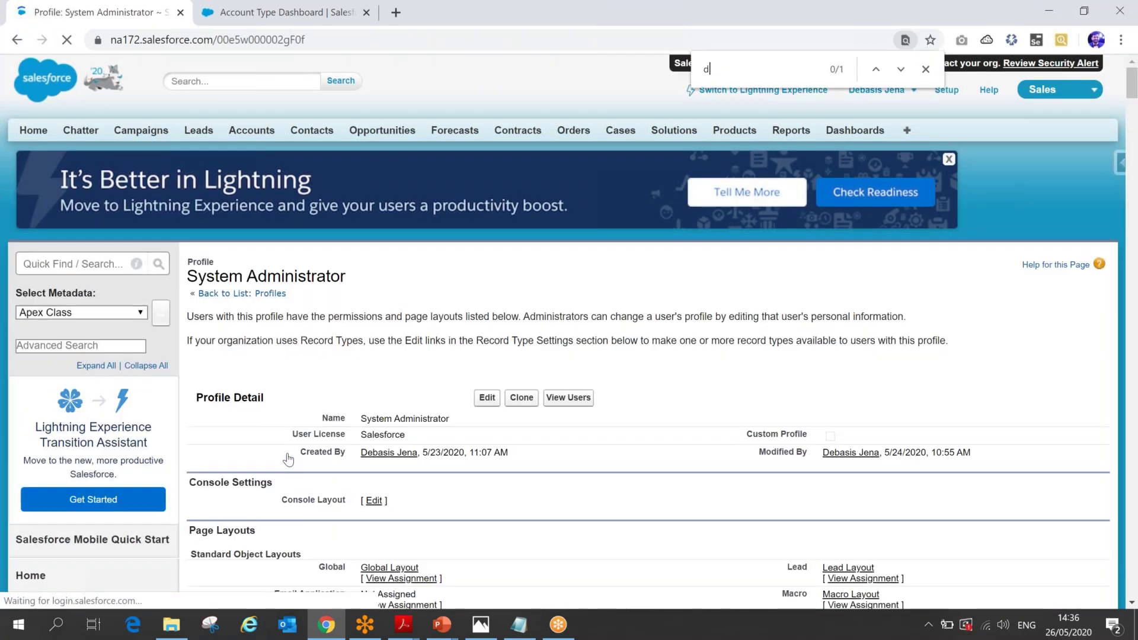
{"action": "type", "text": "yna"}
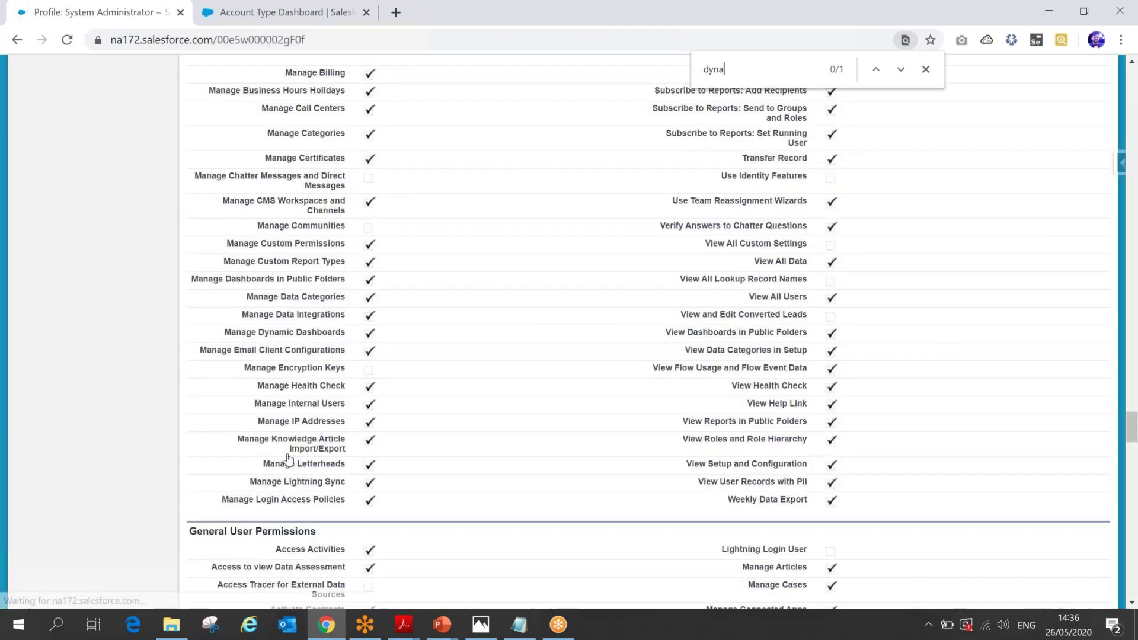
{"action": "left_click_drag", "start_coordinate": [224, 345], "coordinate": [317, 343]}
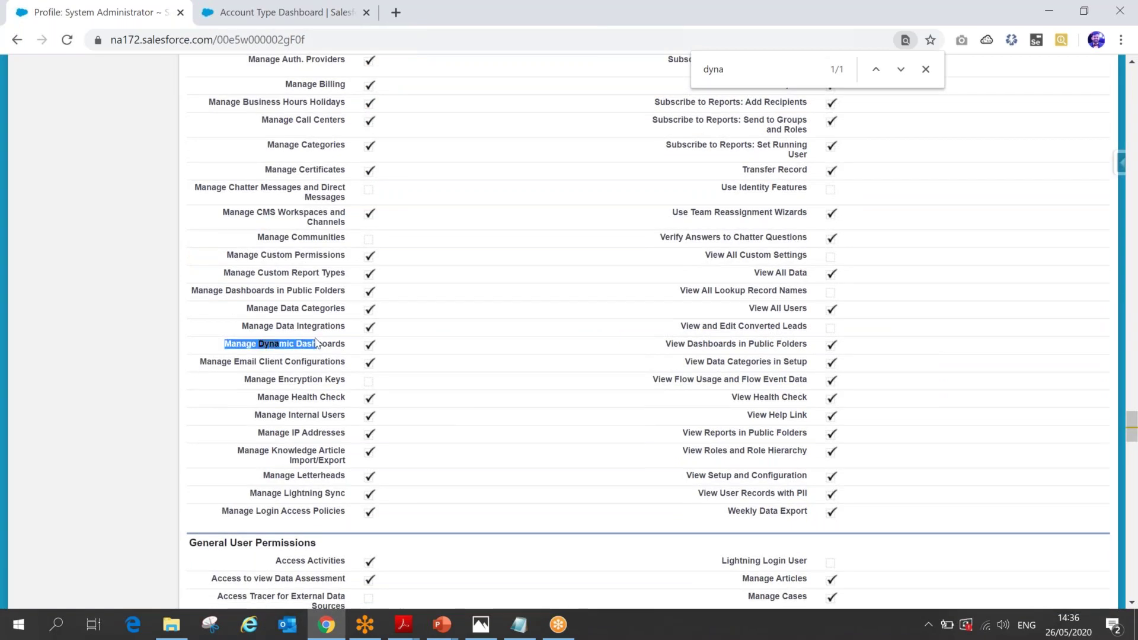
{"action": "double_click", "coordinate": [732, 75]}
{"action": "type", "text": "view "}
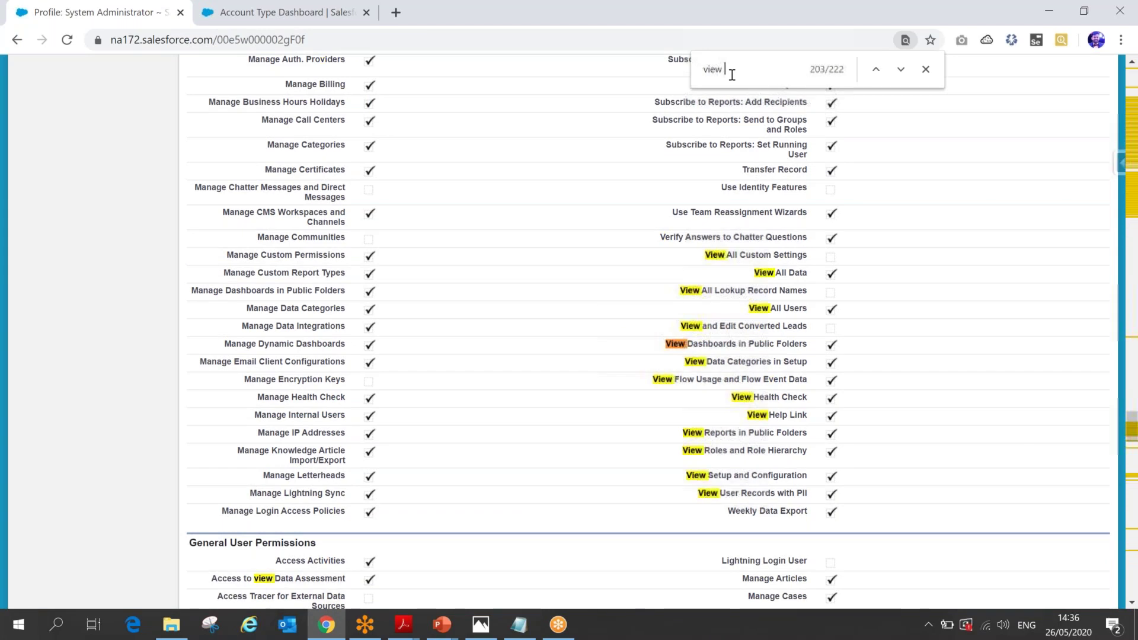
{"action": "type", "text": "my t"}
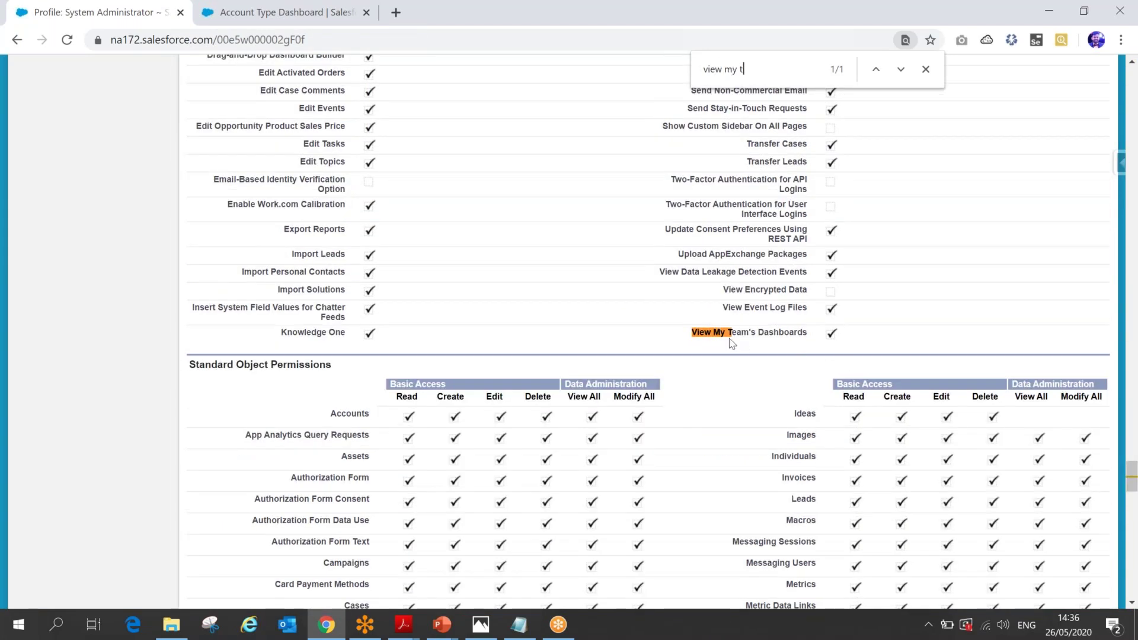
{"action": "left_click_drag", "start_coordinate": [693, 330], "coordinate": [802, 332]}
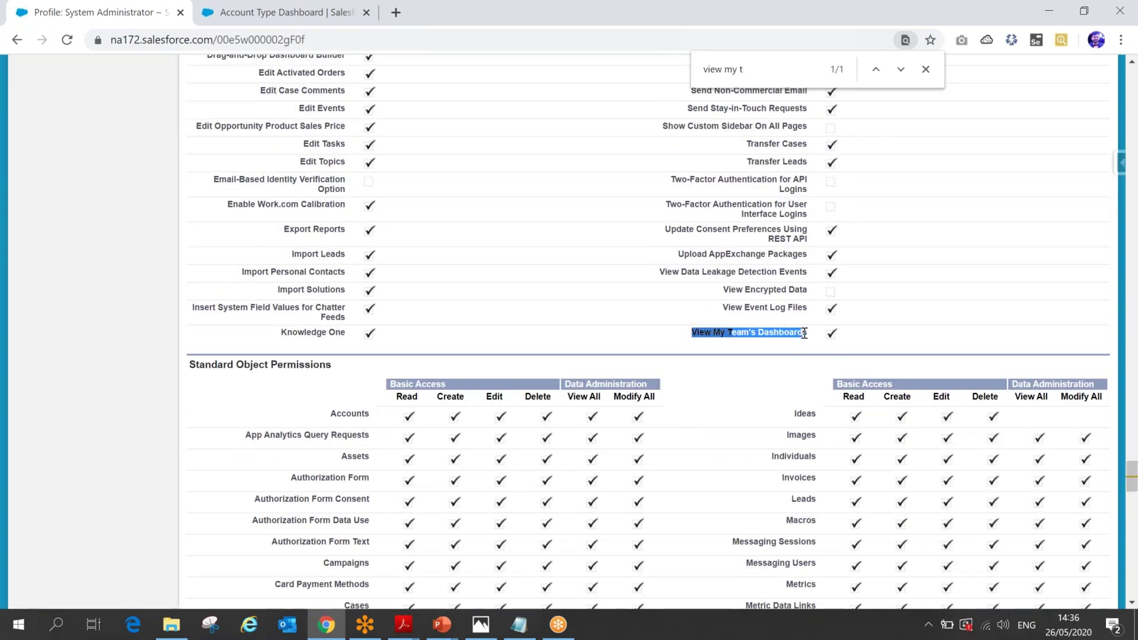
{"action": "left_click", "coordinate": [247, 11]}
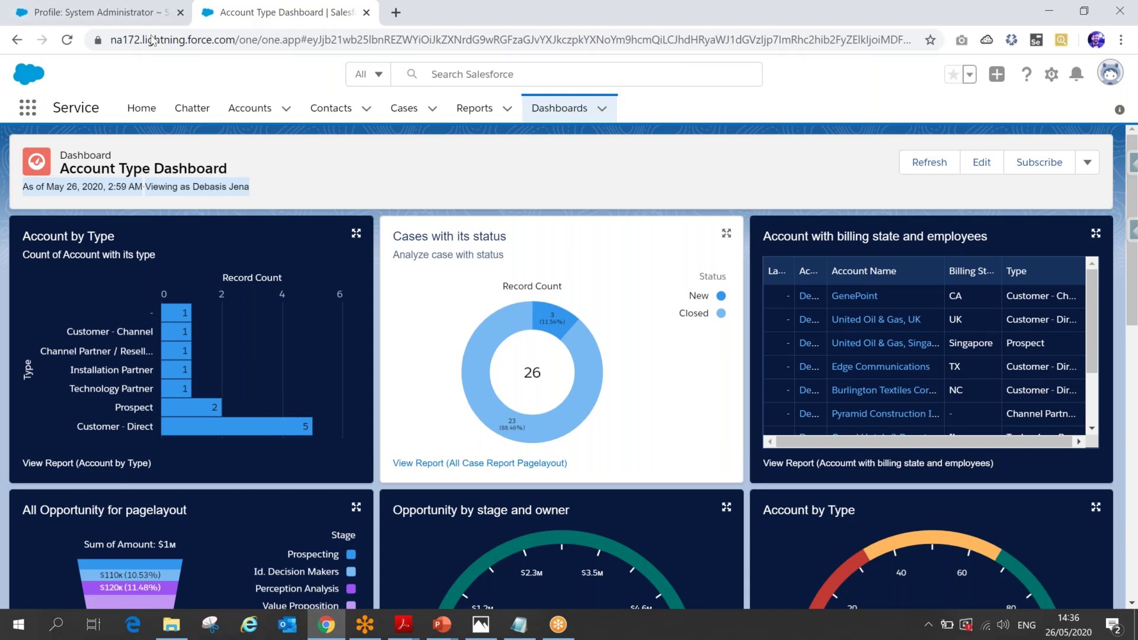
Open the Account Type Dashboard from the Dashboards tab list.
{"action": "left_click", "coordinate": [552, 110]}
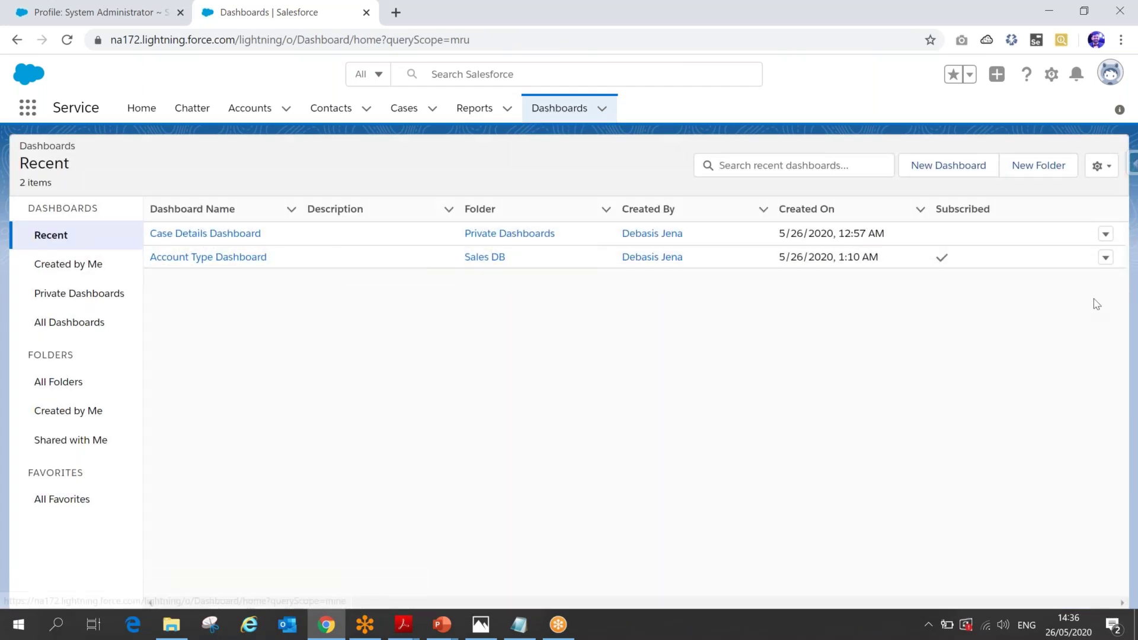
{"action": "left_click", "coordinate": [1105, 258]}
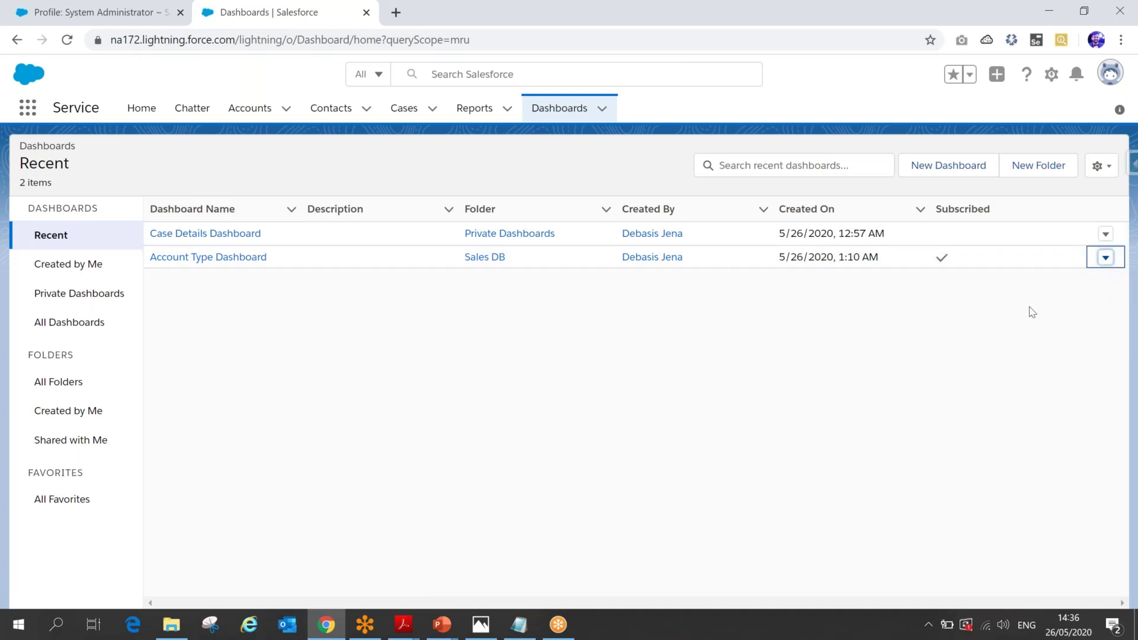
{"action": "left_click", "coordinate": [1105, 259]}
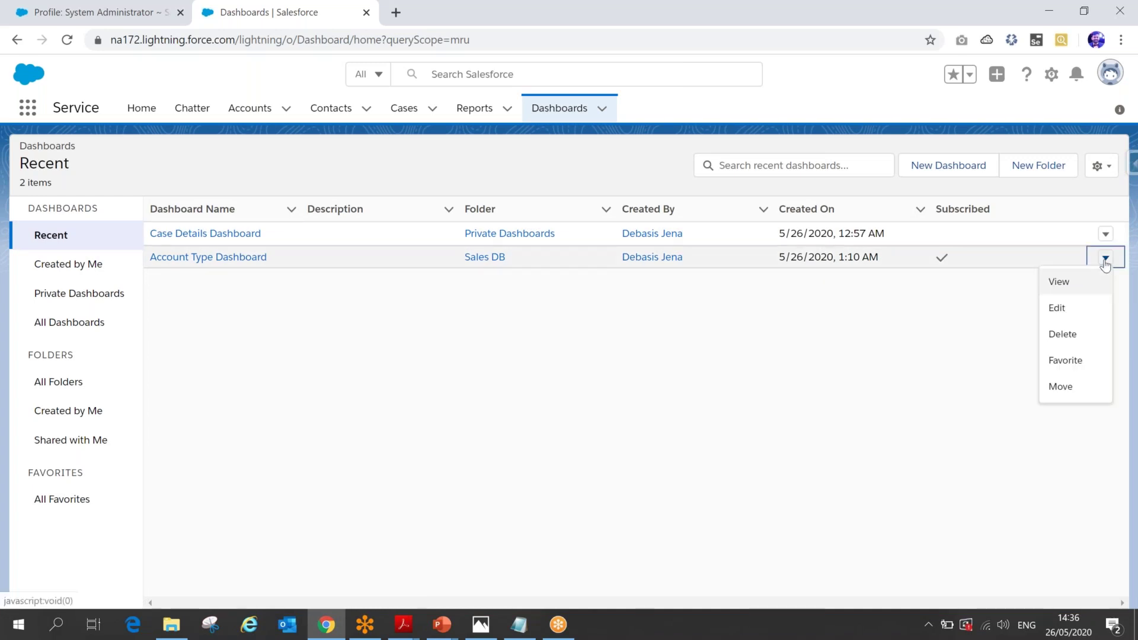
{"action": "left_click", "coordinate": [235, 259]}
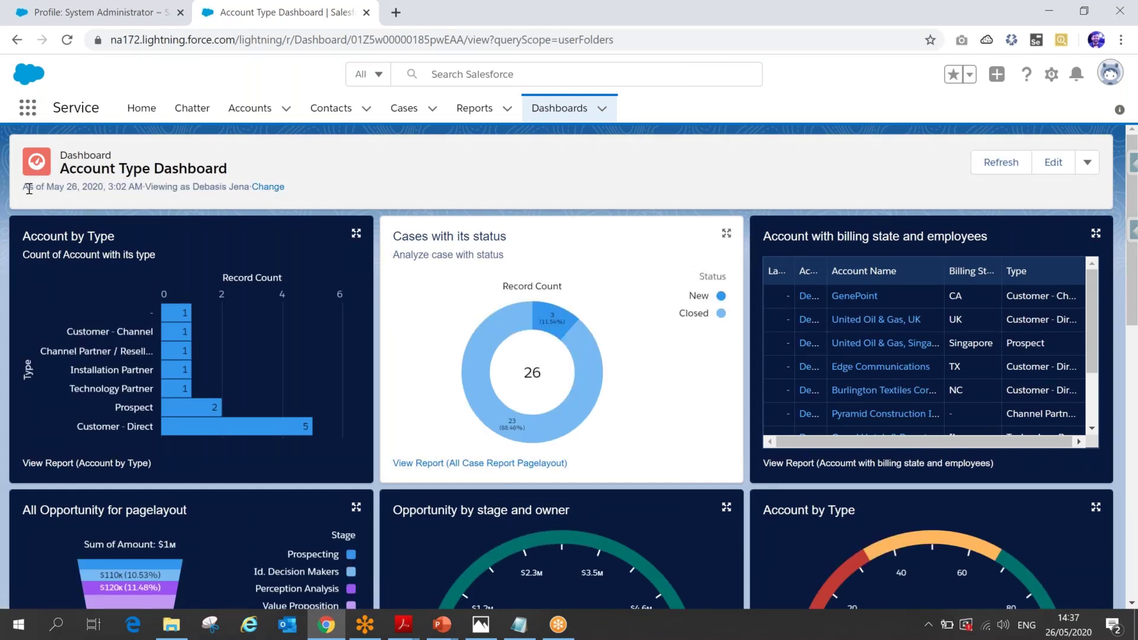
{"action": "left_click_drag", "start_coordinate": [23, 186], "coordinate": [176, 187]}
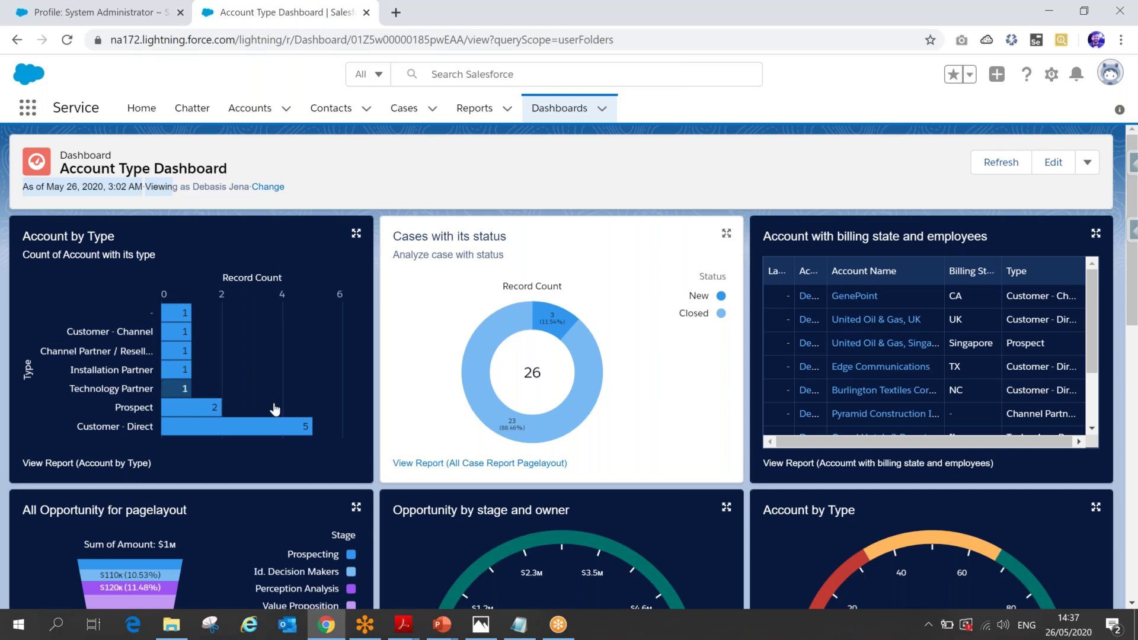
{"action": "left_click", "coordinate": [273, 200]}
{"action": "left_click", "coordinate": [265, 187]}
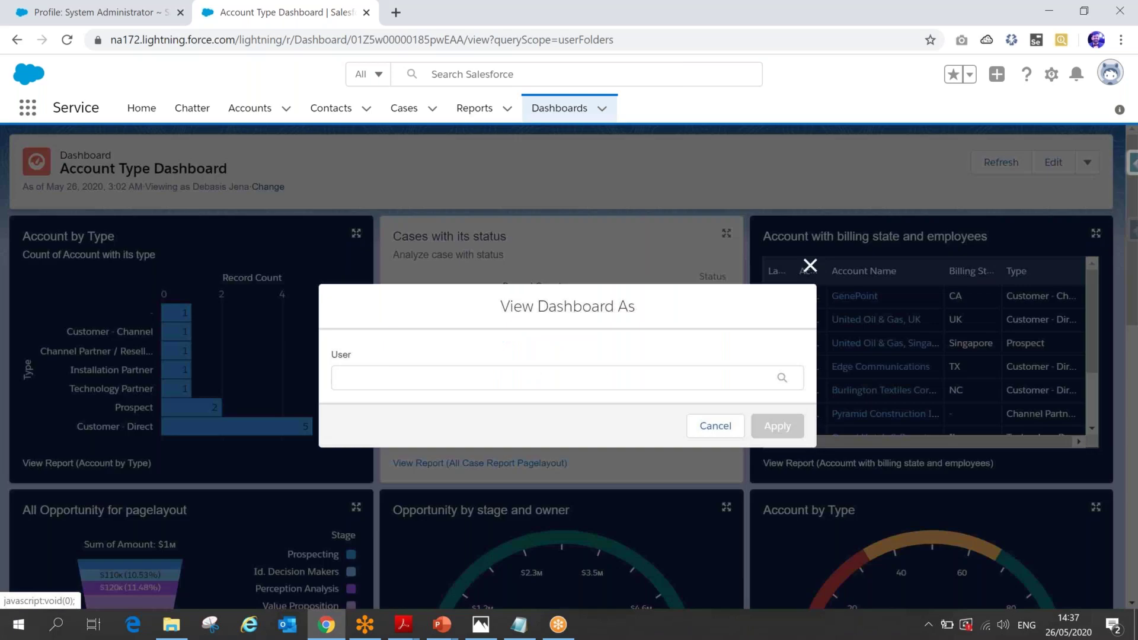
{"action": "type", "text": "int"}
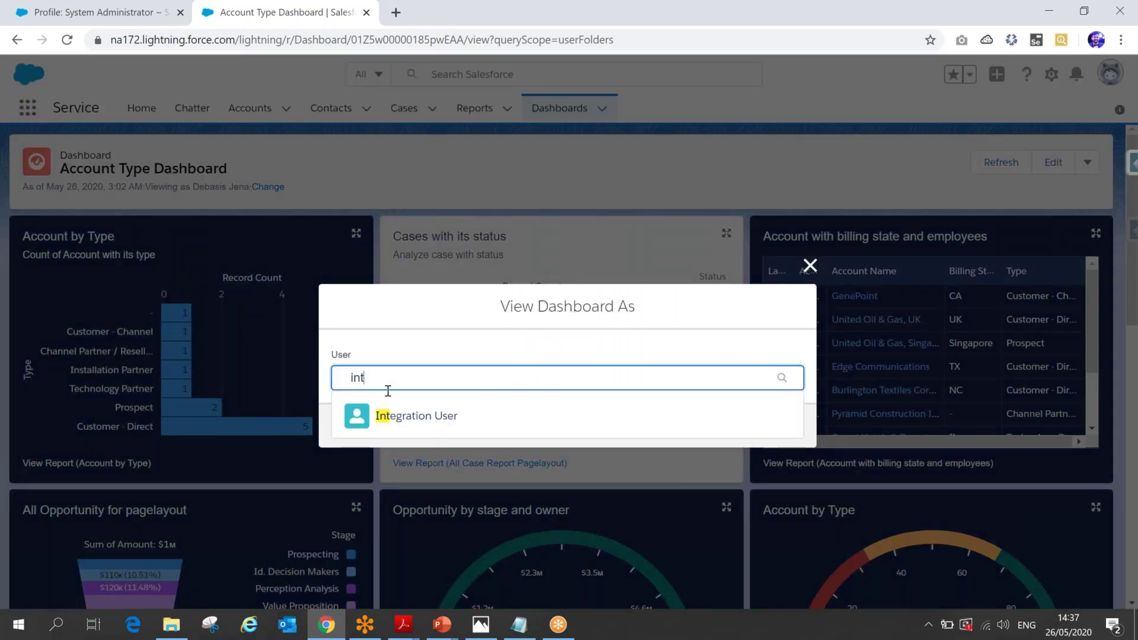
{"action": "left_click", "coordinate": [401, 421]}
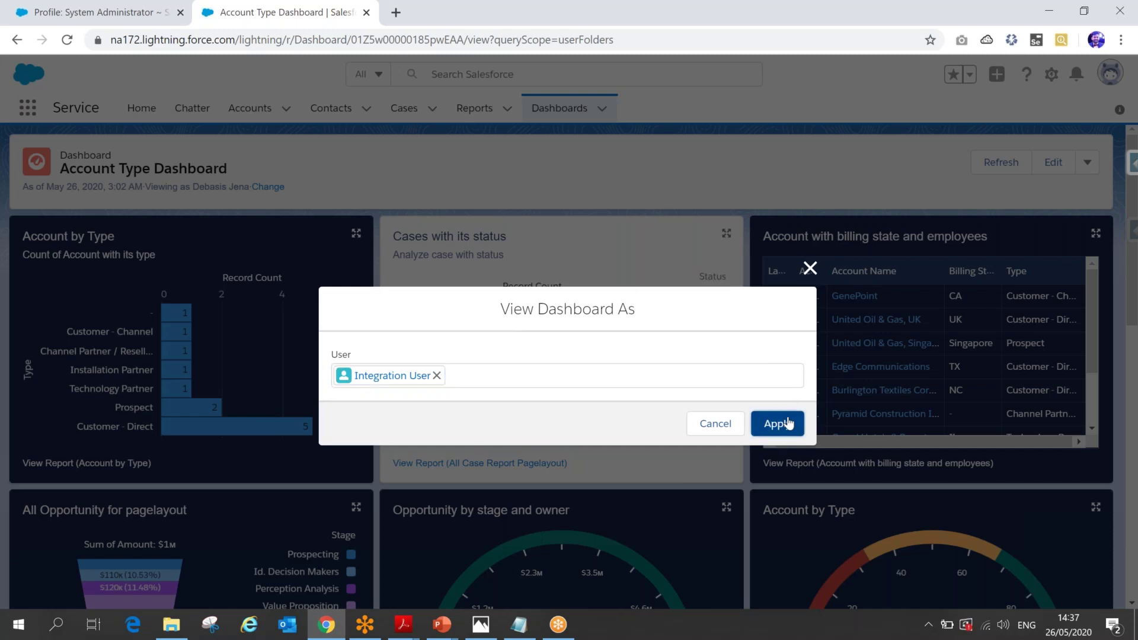
{"action": "left_click", "coordinate": [788, 424]}
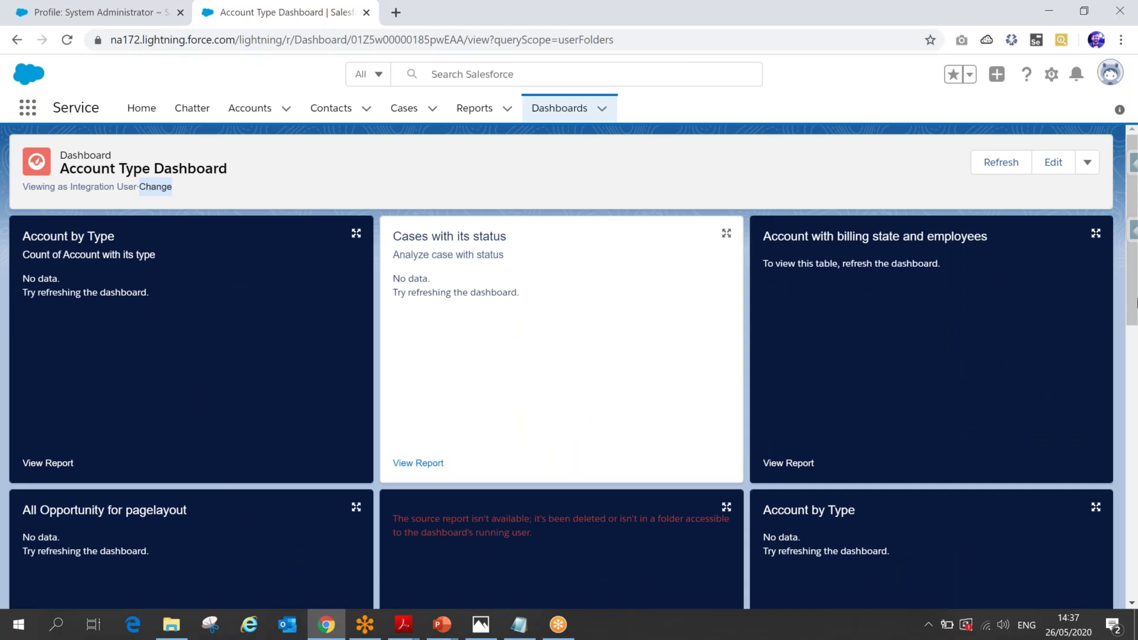
{"action": "left_click_drag", "start_coordinate": [1135, 302], "coordinate": [1128, 530]}
{"action": "left_click", "coordinate": [157, 187]}
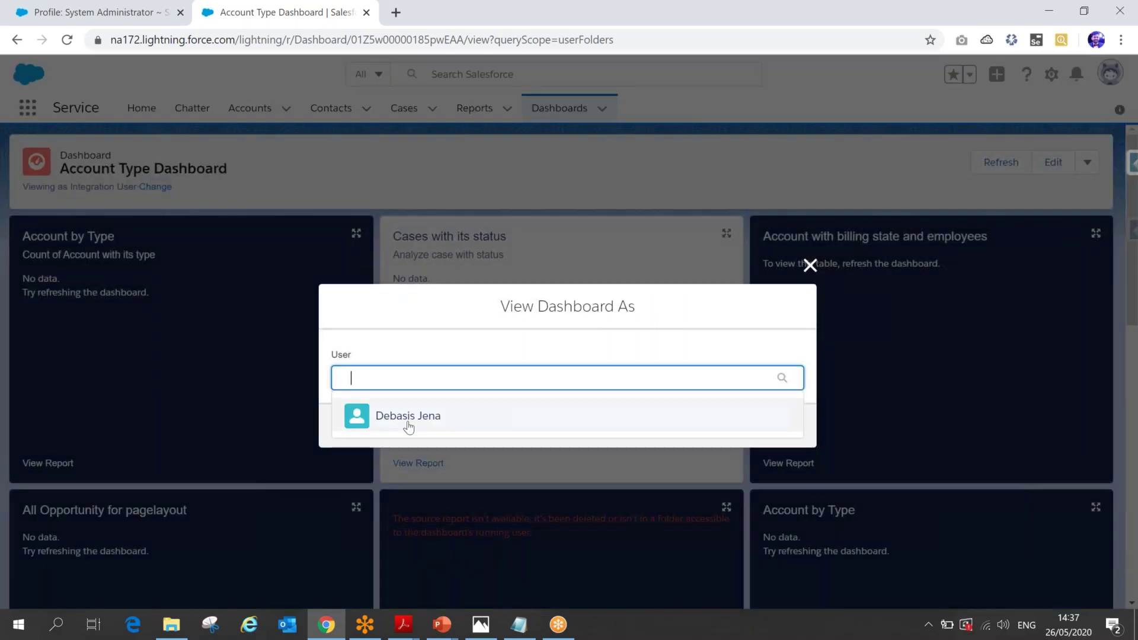
{"action": "left_click", "coordinate": [407, 423]}
{"action": "left_click", "coordinate": [775, 422]}
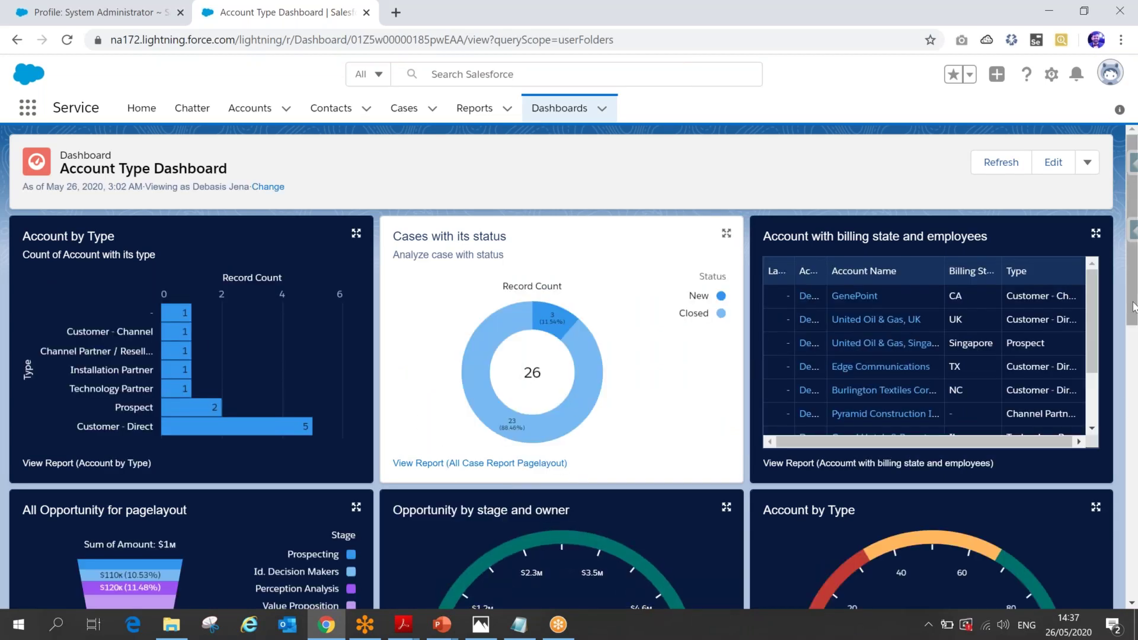
{"action": "left_click_drag", "start_coordinate": [1134, 300], "coordinate": [1133, 482]}
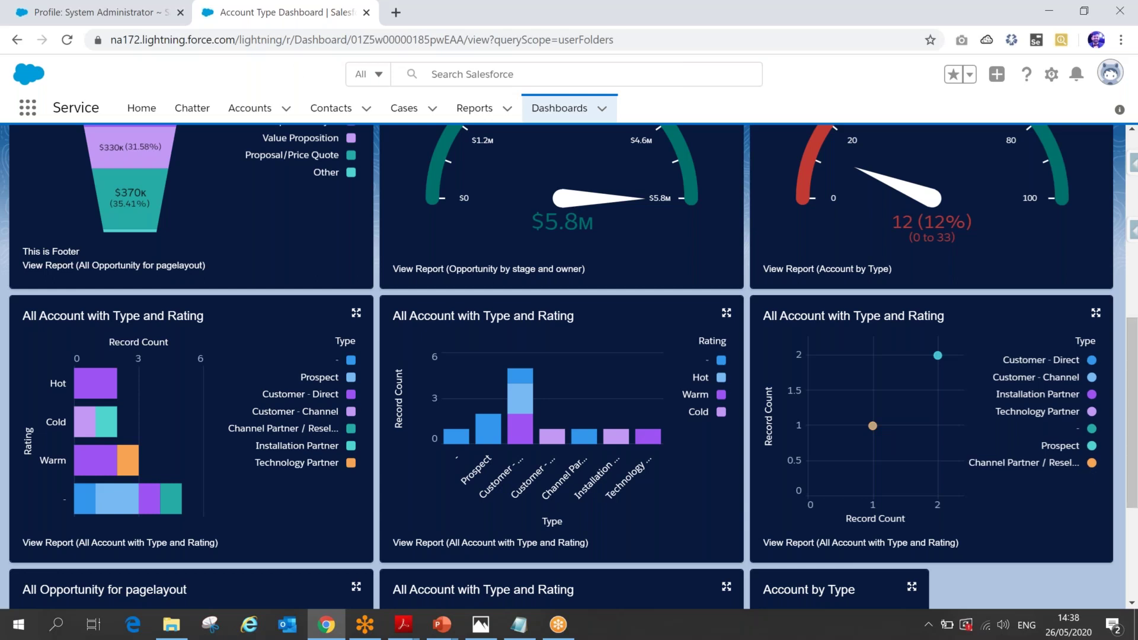
{"action": "left_click", "coordinate": [115, 17]}
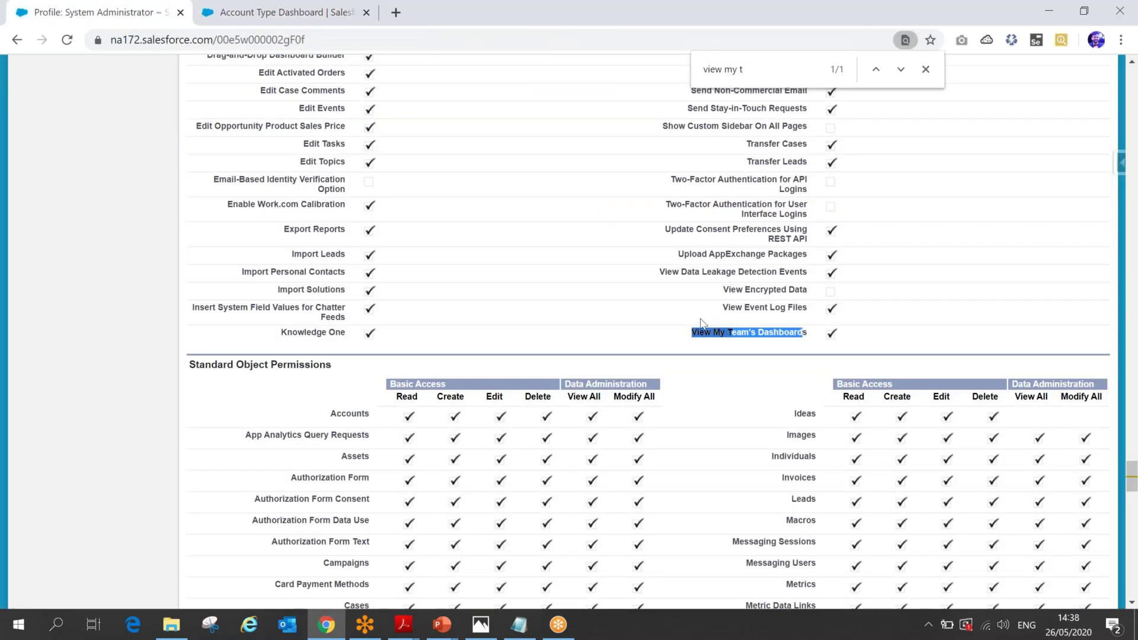
{"action": "left_click", "coordinate": [279, 12]}
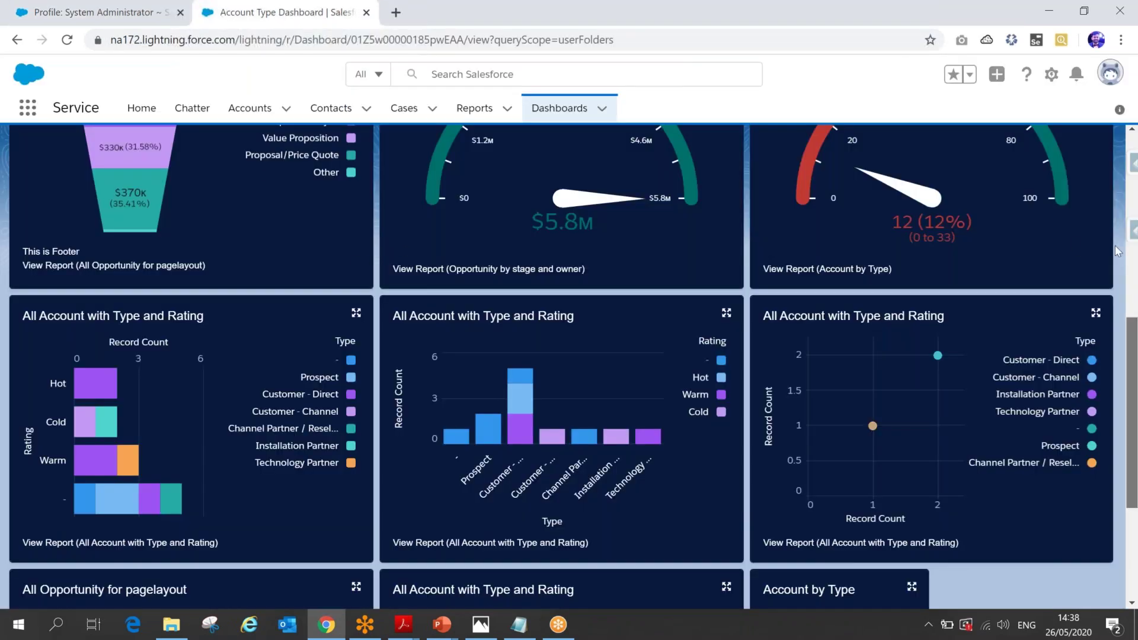
{"action": "scroll", "coordinate": [1101, 179], "scroll_direction": "up", "scroll_amount": 7}
{"action": "scroll", "coordinate": [1101, 179], "scroll_direction": "up", "scroll_amount": 1}
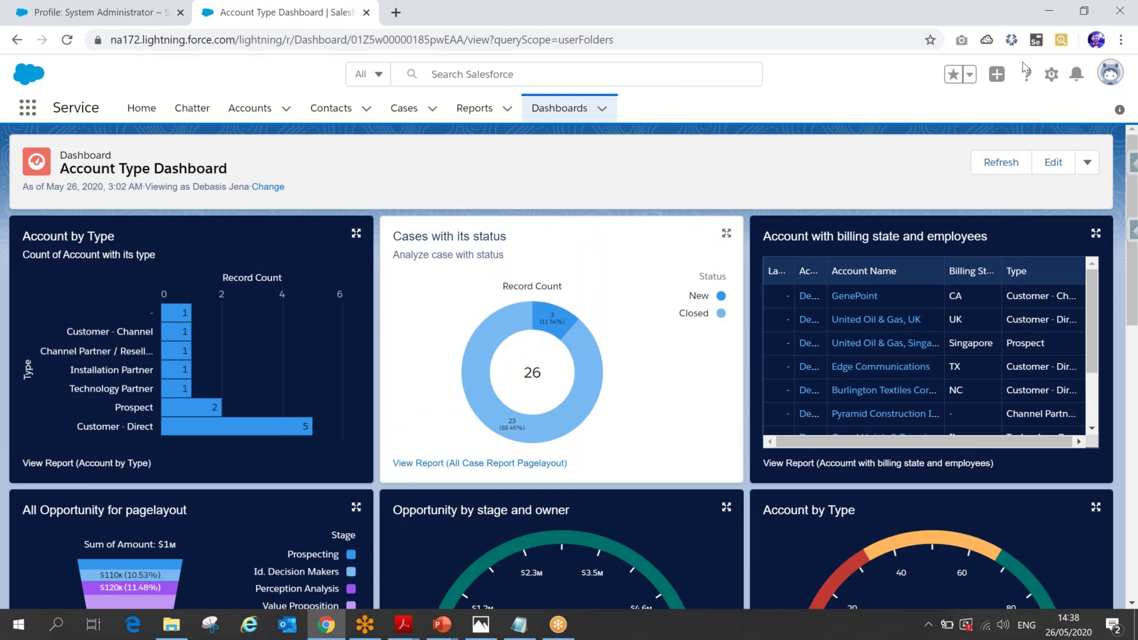
Edit the Account Type Dashboard, check its View Dashboard As properties, and close them unchanged.
{"action": "left_click", "coordinate": [1053, 168]}
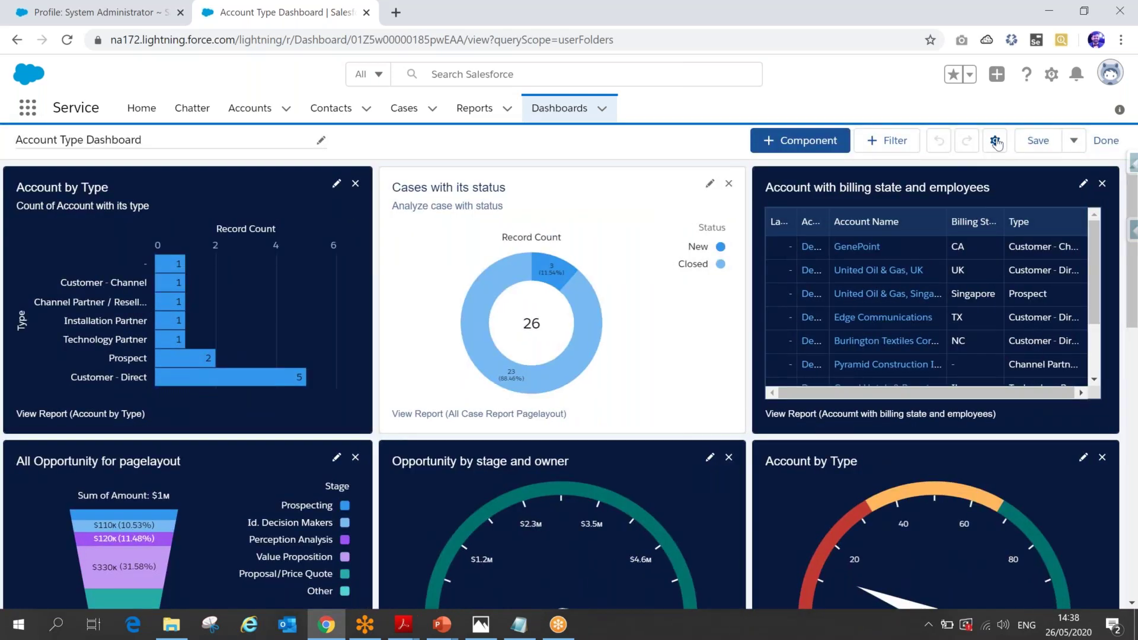
{"action": "left_click", "coordinate": [996, 142]}
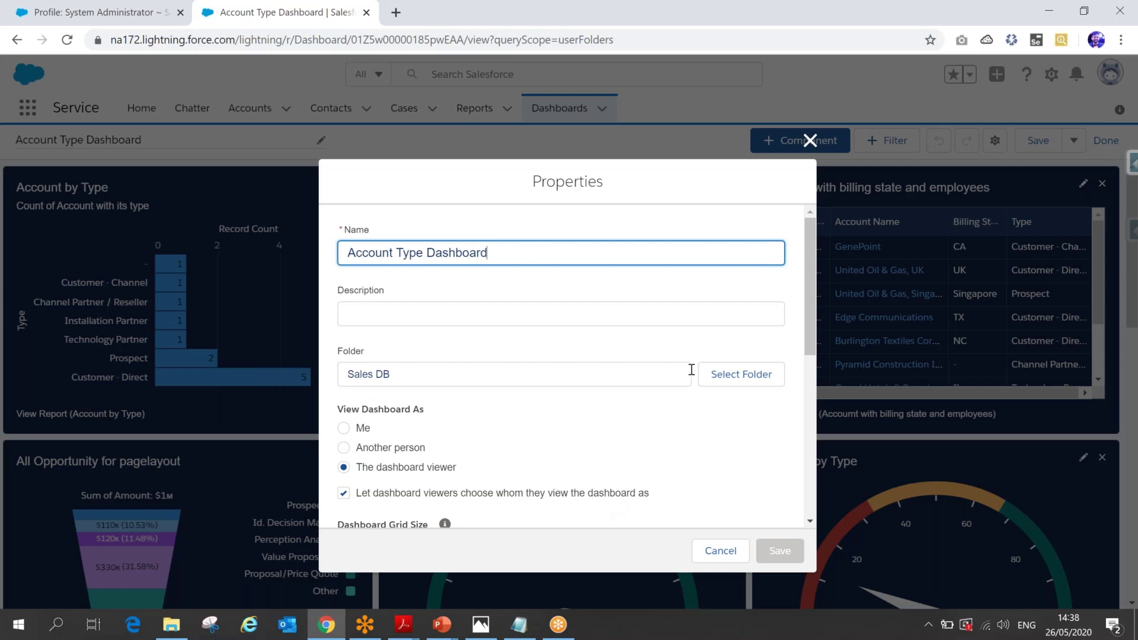
{"action": "left_click", "coordinate": [810, 141]}
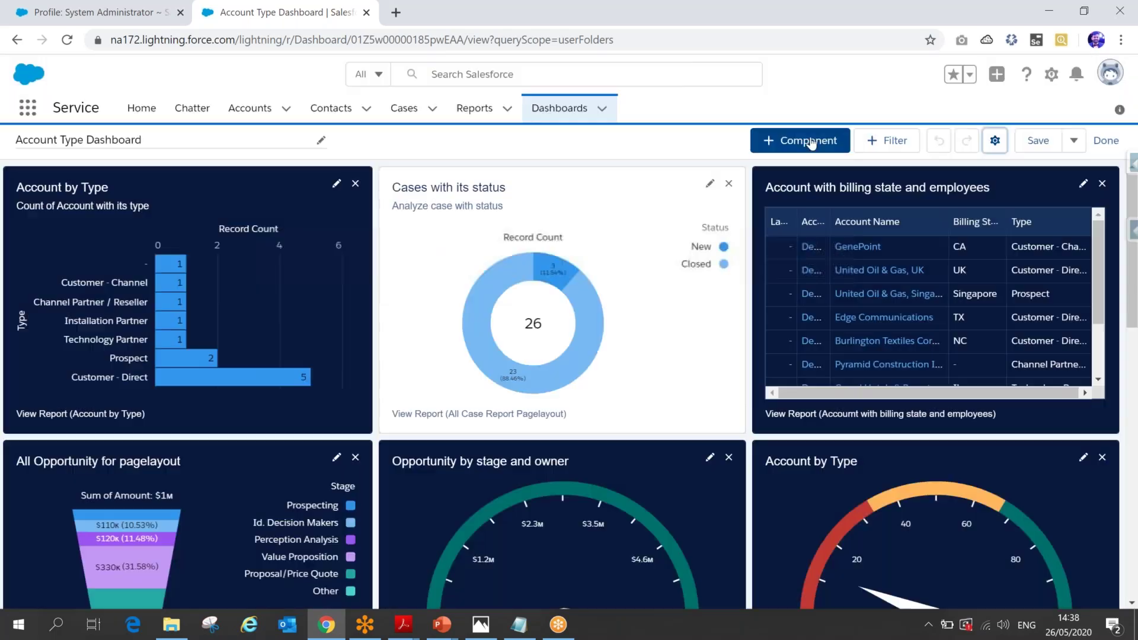